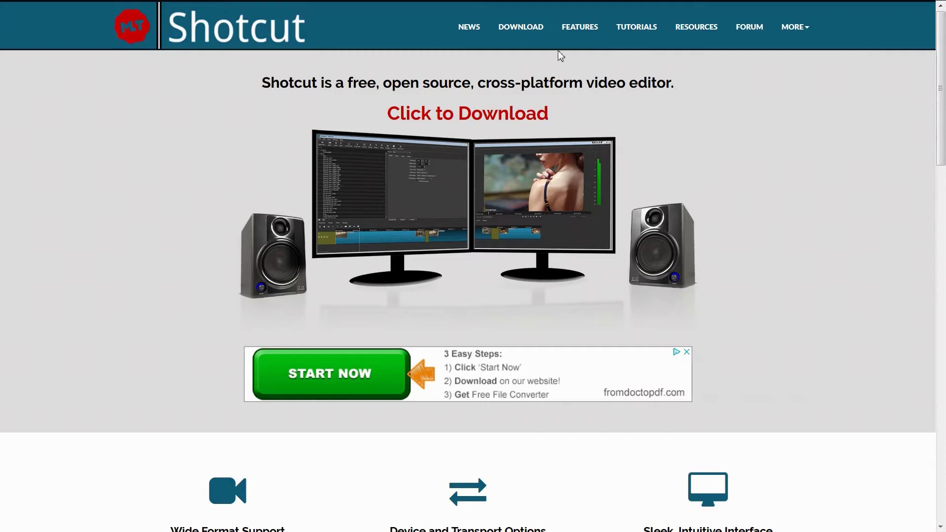
Step: Open the Features page and scroll down to the Cross Platform & Codec Independent section
{"action": "left_click", "coordinate": [571, 30]}
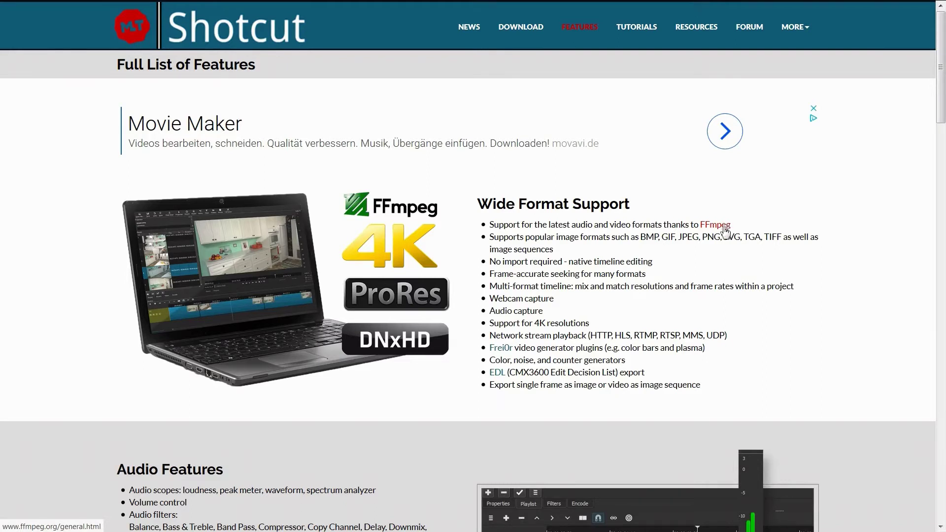
{"action": "scroll", "coordinate": [681, 284], "scroll_direction": "down", "scroll_amount": 5}
{"action": "scroll", "coordinate": [681, 283], "scroll_direction": "down", "scroll_amount": 2}
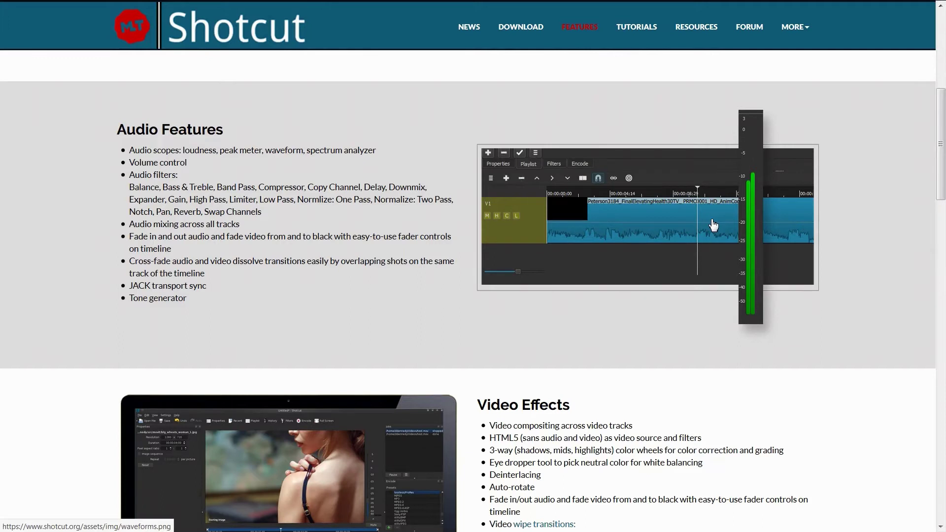
{"action": "scroll", "coordinate": [606, 229], "scroll_direction": "down", "scroll_amount": 7}
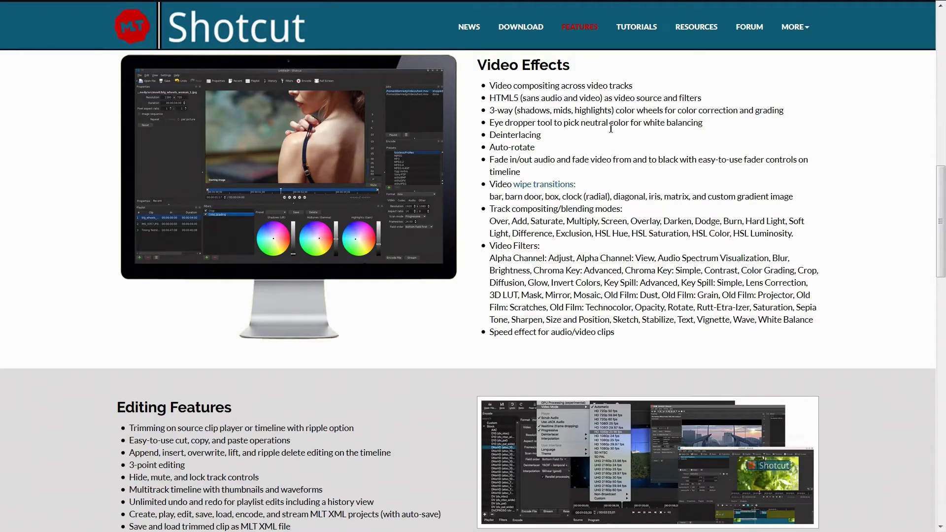
{"action": "scroll", "coordinate": [704, 248], "scroll_direction": "down", "scroll_amount": 7}
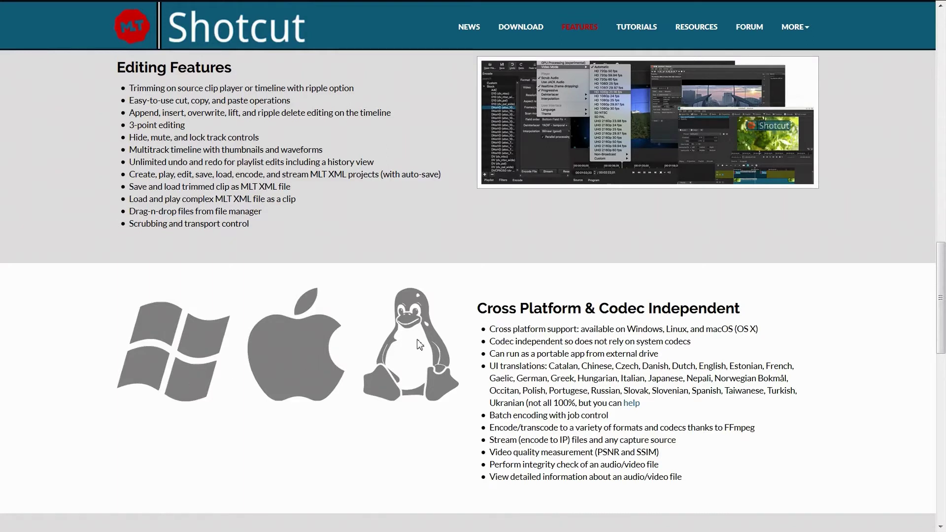
Step: Go to the Shotcut download page and dismiss the advertisement banner
{"action": "left_click", "coordinate": [526, 31]}
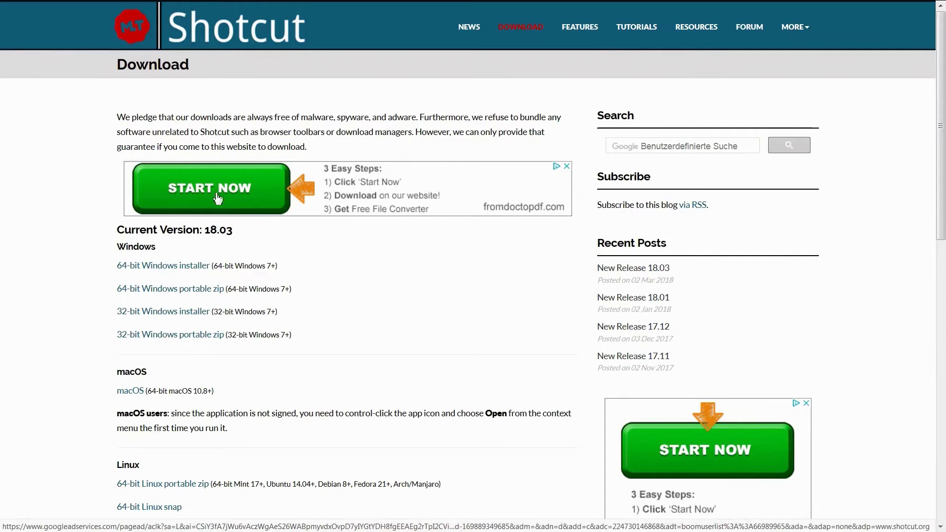
{"action": "left_click", "coordinate": [567, 166]}
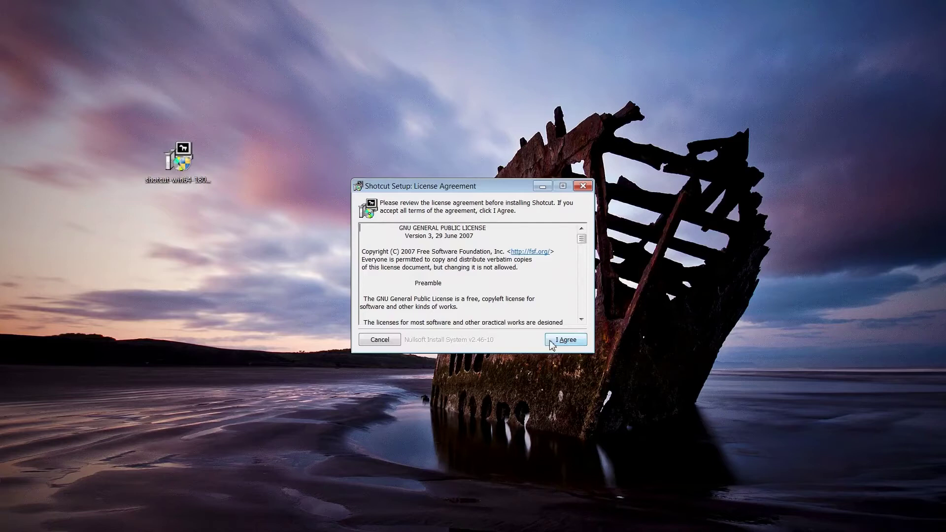
Step: Accept the licence, keep C:\Program Files\Shotcut, enable registry-settings removal, install, then close Setup
{"action": "left_click", "coordinate": [570, 344]}
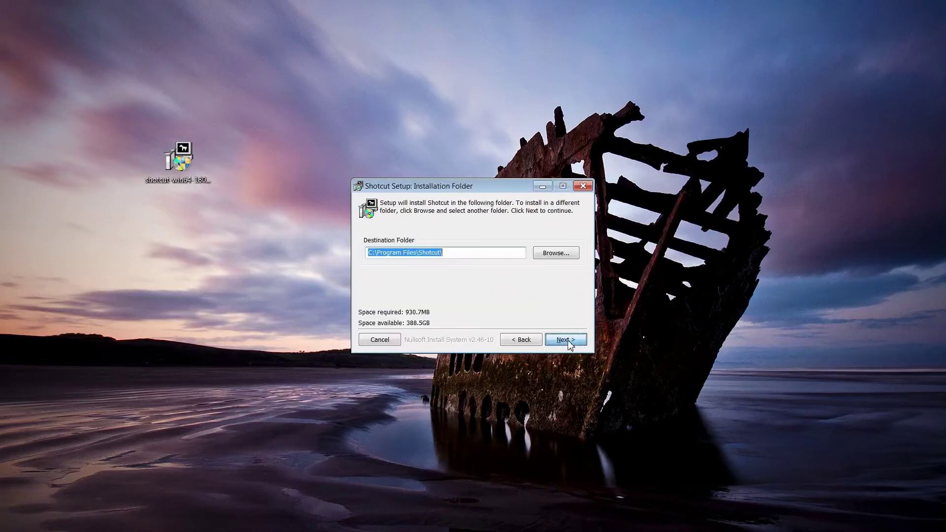
{"action": "left_click", "coordinate": [517, 340]}
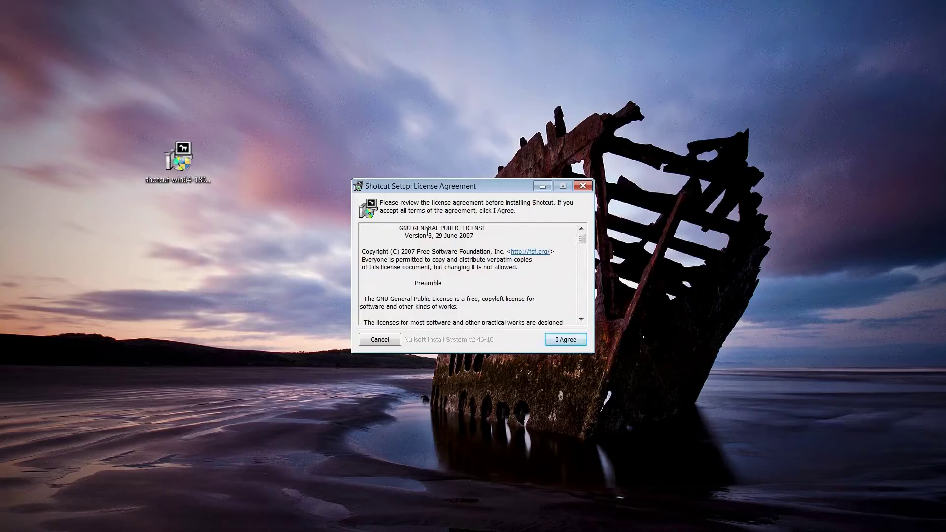
{"action": "left_click", "coordinate": [562, 341]}
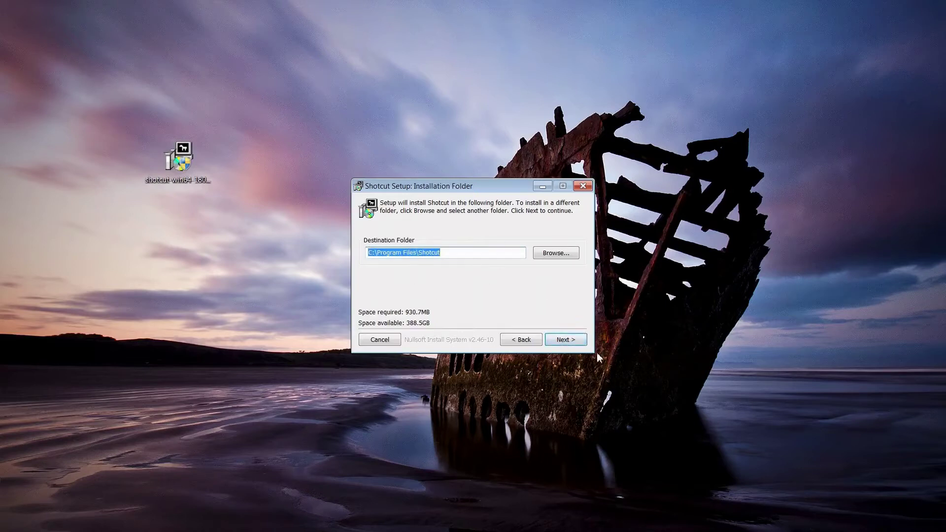
{"action": "left_click", "coordinate": [570, 347]}
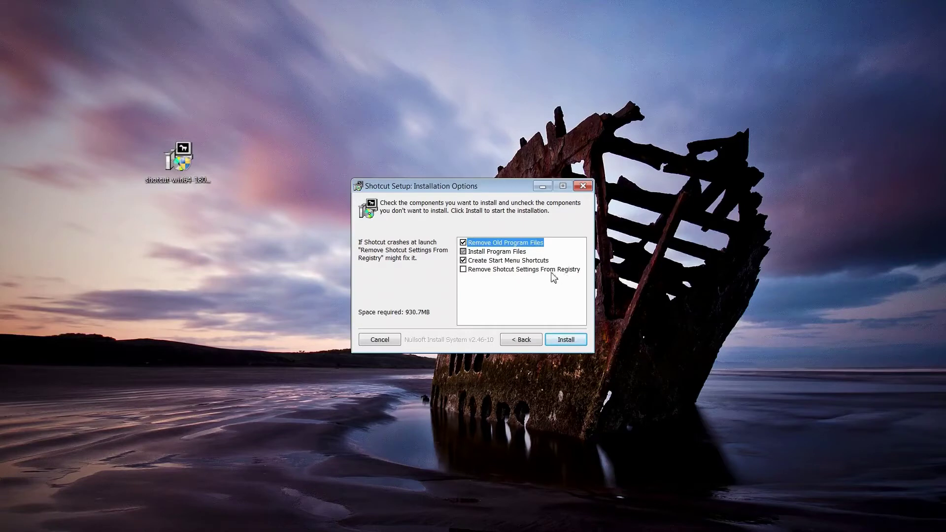
{"action": "left_click", "coordinate": [463, 270]}
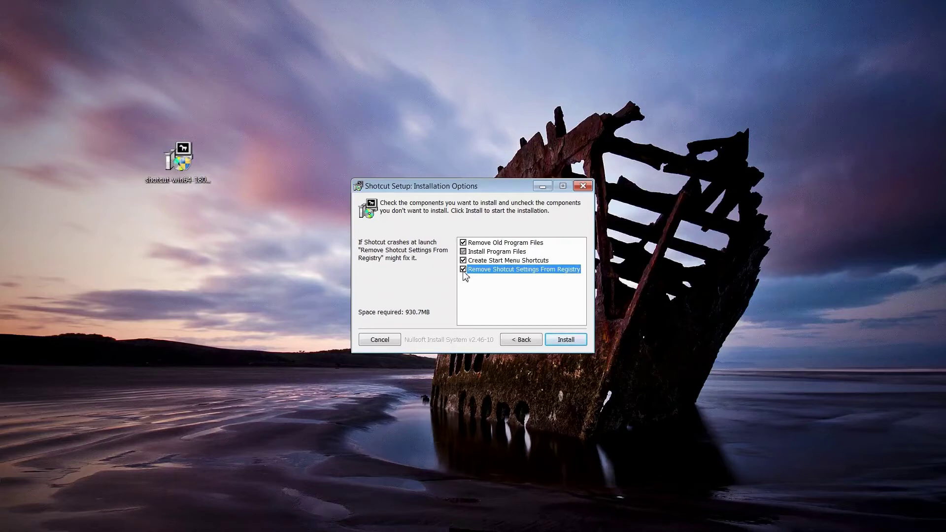
{"action": "left_click", "coordinate": [566, 340]}
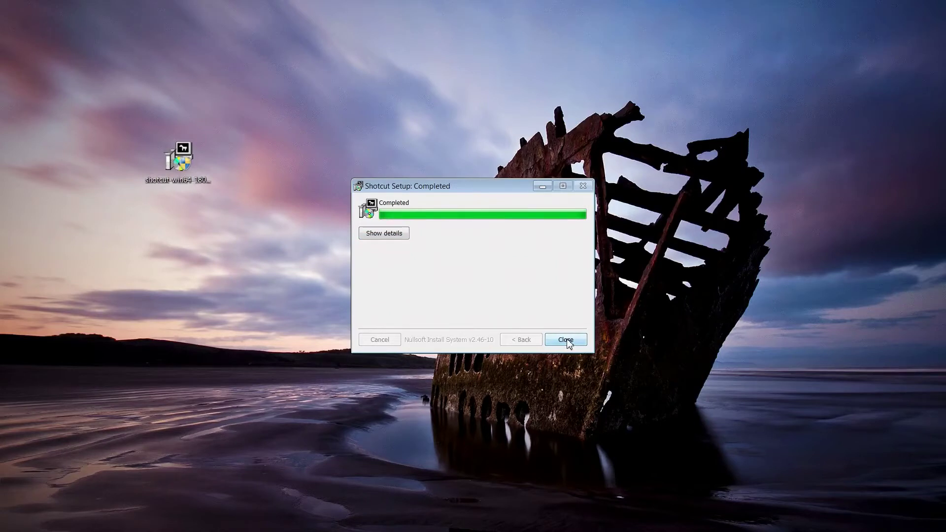
{"action": "left_click", "coordinate": [566, 340]}
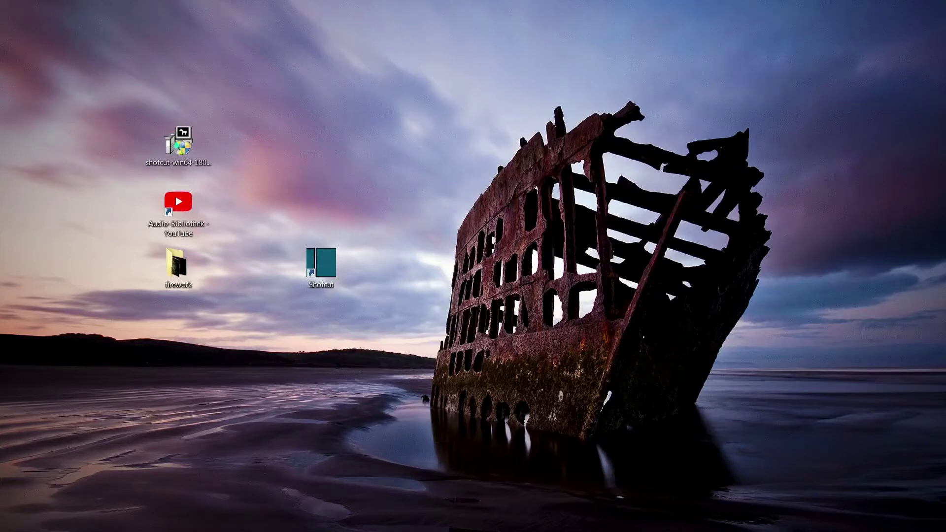
Step: Play Time - 15604.mp4 from the firework folder in VLC to preview the clock video
{"action": "double_click", "coordinate": [205, 276]}
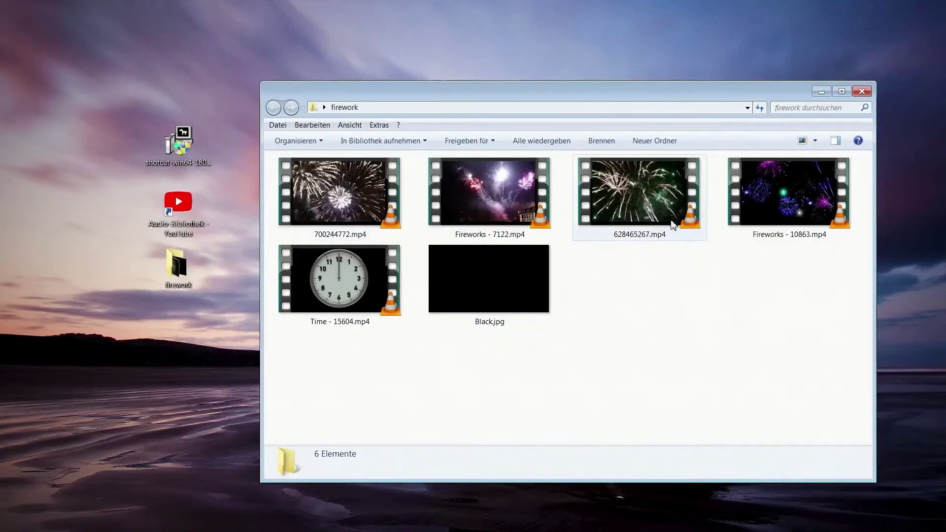
{"action": "left_click", "coordinate": [341, 279]}
{"action": "double_click", "coordinate": [341, 278]}
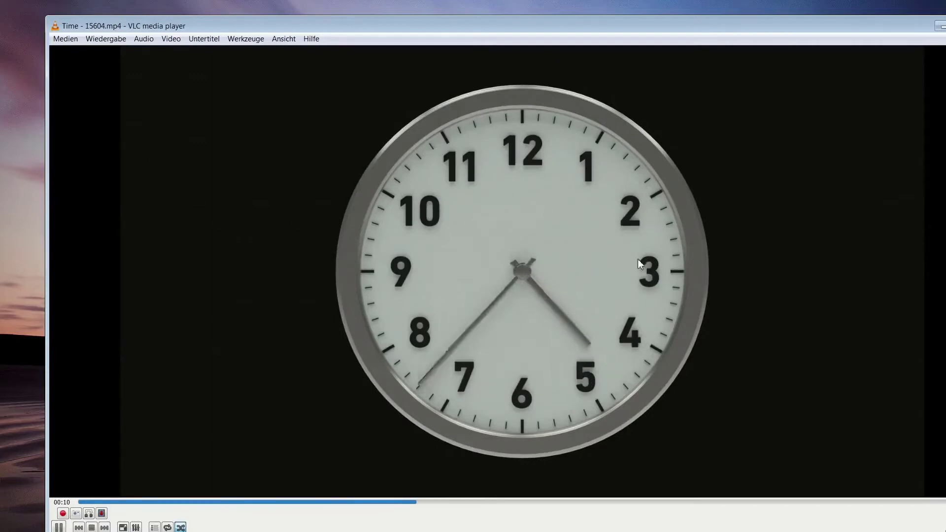
{"action": "left_click_drag", "start_coordinate": [907, 30], "coordinate": [795, 81]}
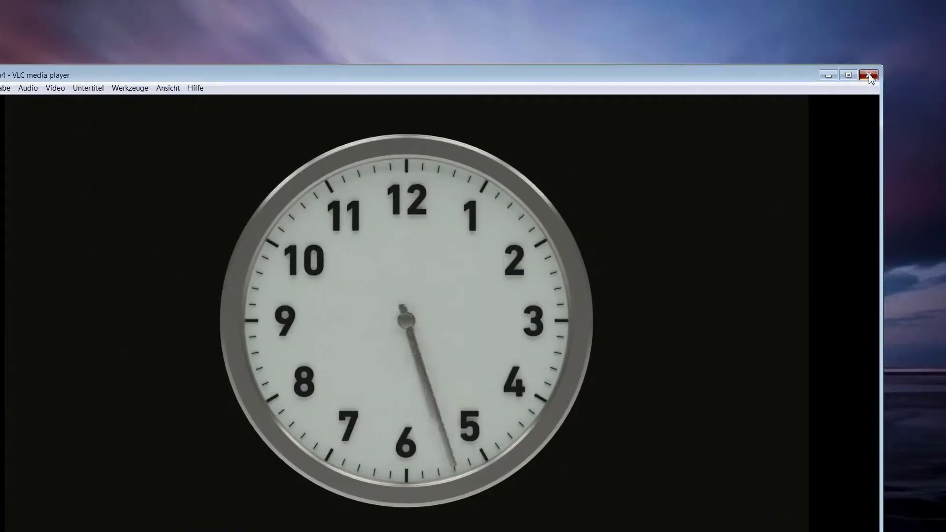
Step: Close VLC and the firework folder, then launch Shotcut from its desktop shortcut
{"action": "left_click", "coordinate": [867, 75]}
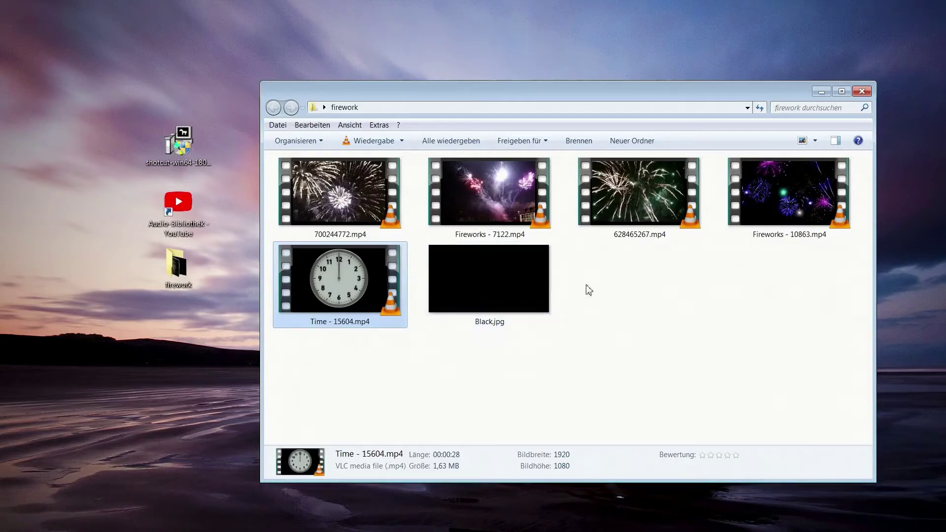
{"action": "left_click", "coordinate": [862, 92]}
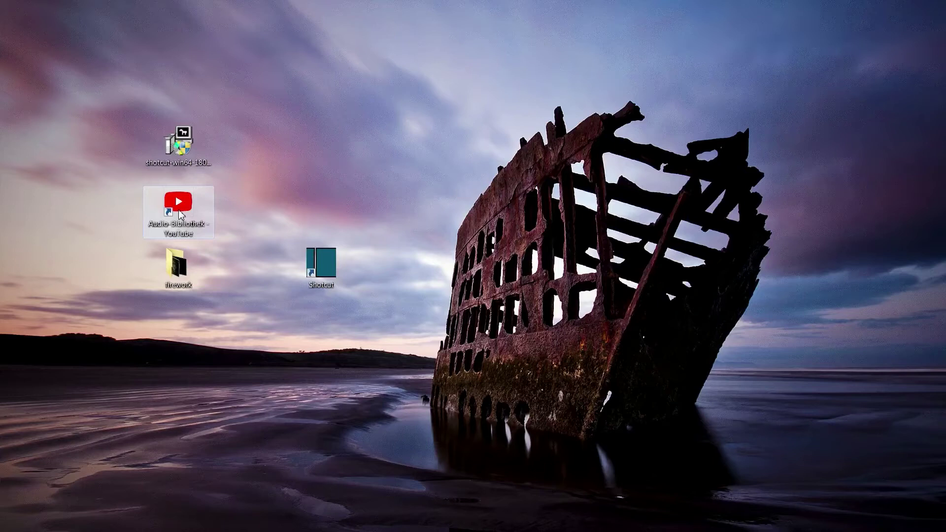
{"action": "double_click", "coordinate": [321, 264]}
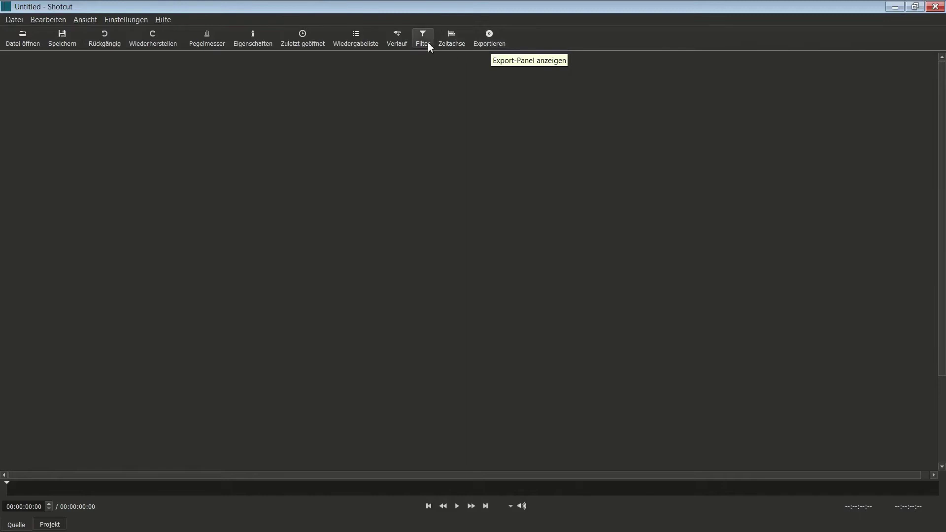
Step: Show the Zeitachse and Pegelmesser panels, then resize the audio level meter to a comfortable width
{"action": "left_click", "coordinate": [448, 39]}
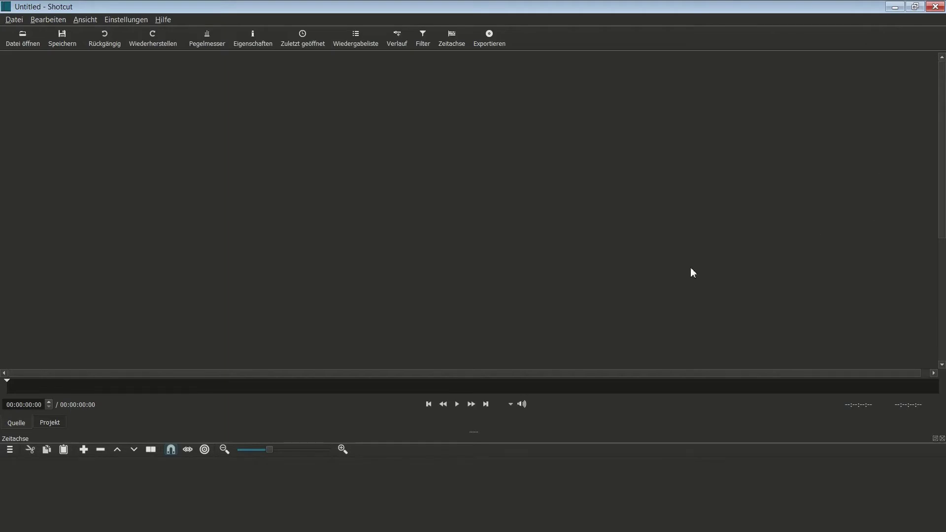
{"action": "left_click", "coordinate": [207, 41]}
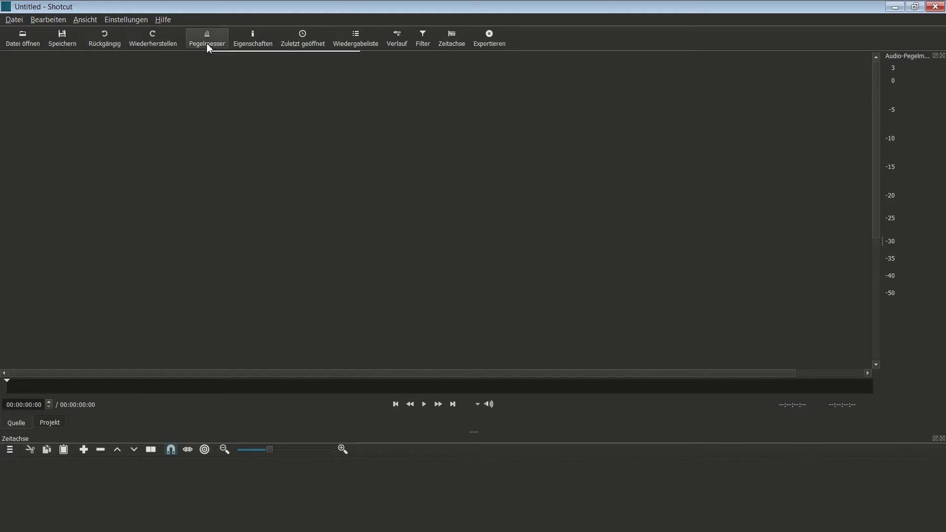
{"action": "left_click", "coordinate": [85, 20]}
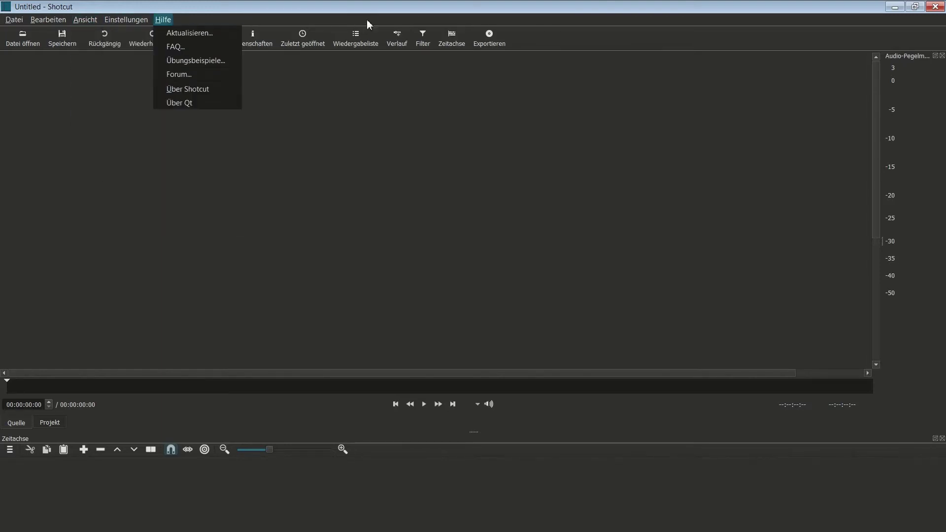
{"action": "left_click", "coordinate": [399, 6]}
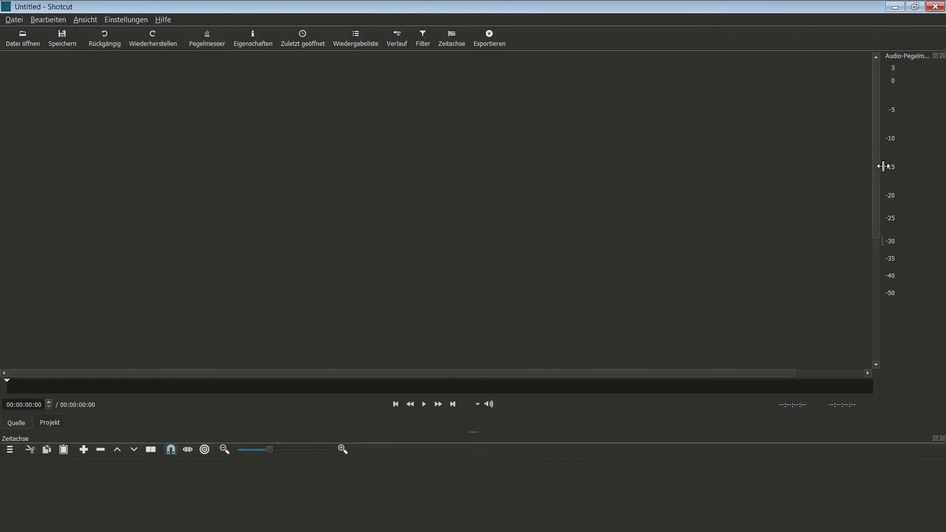
{"action": "left_click_drag", "start_coordinate": [885, 164], "coordinate": [749, 180]}
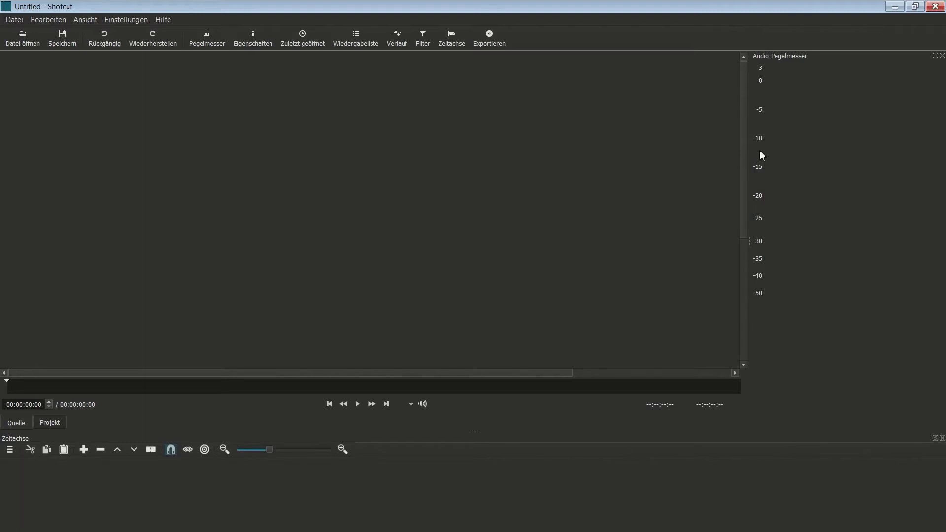
{"action": "left_click_drag", "start_coordinate": [749, 110], "coordinate": [862, 103]}
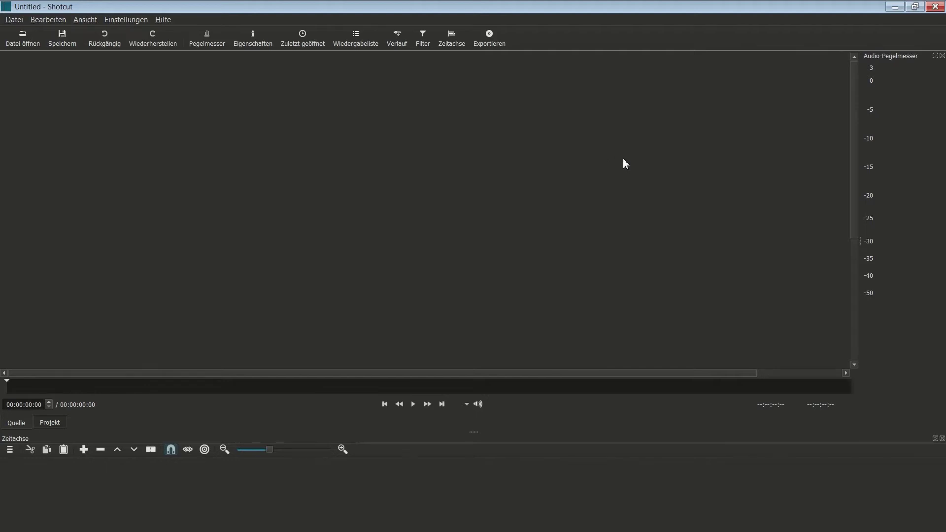
Step: Select all six firework-folder files, from 628465267.mp4 to Time - 15604.mp4, and open them
{"action": "left_click", "coordinate": [23, 43]}
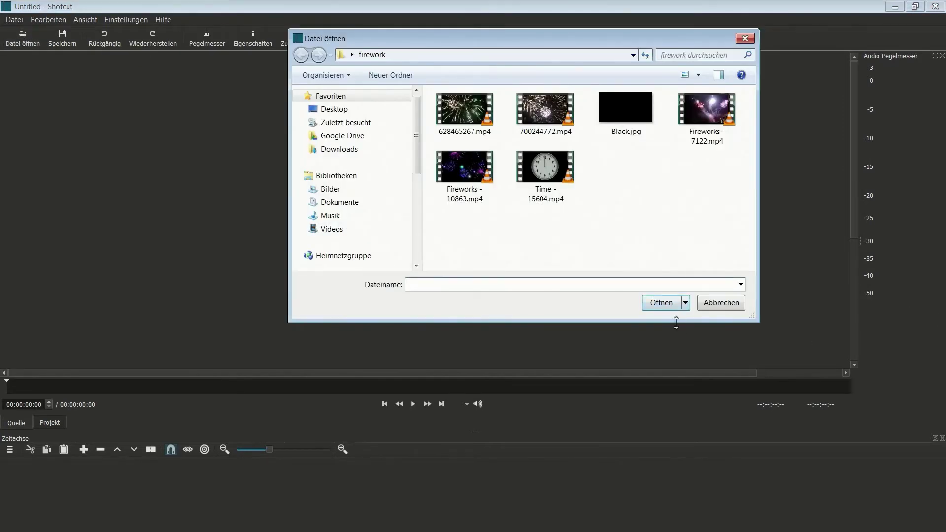
{"action": "left_click", "coordinate": [474, 131]}
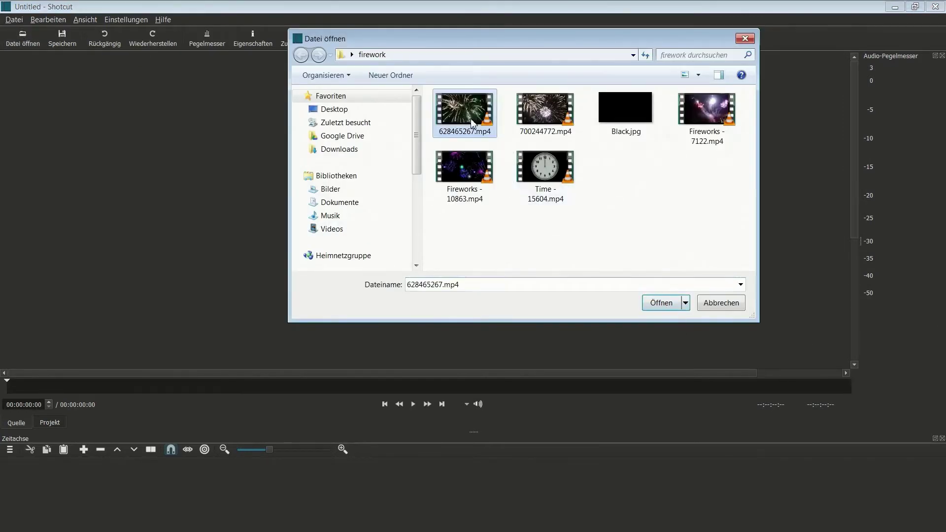
{"action": "left_click", "coordinate": [542, 112], "text": "ctrl"}
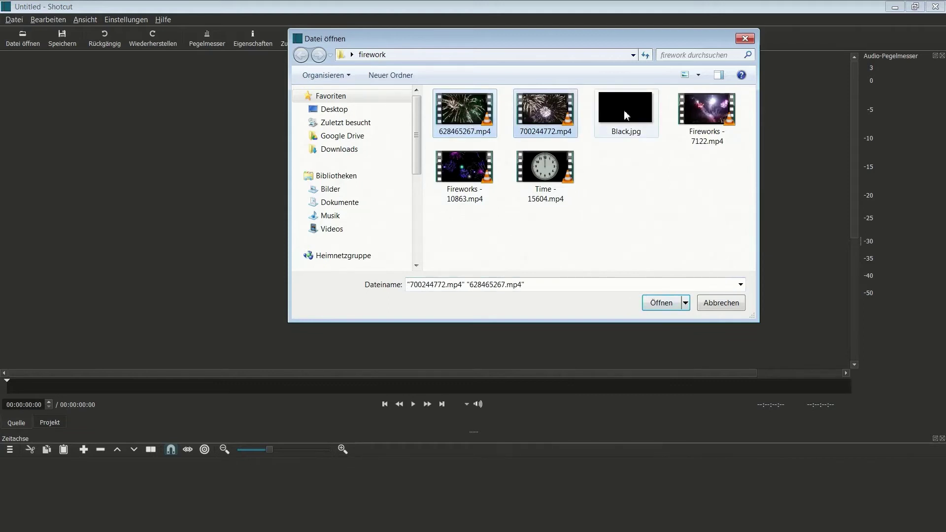
{"action": "left_click", "coordinate": [629, 108], "text": "ctrl"}
{"action": "left_click", "coordinate": [704, 114], "text": "ctrl"}
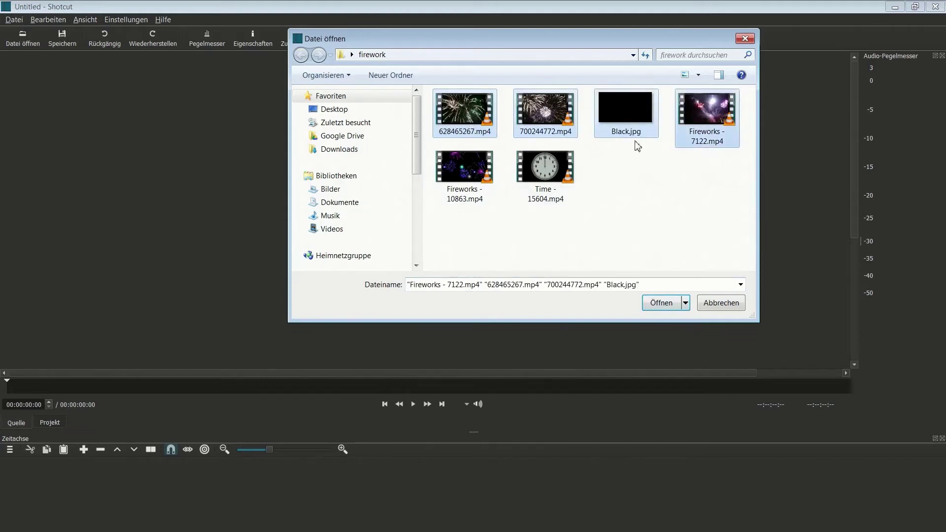
{"action": "left_click", "coordinate": [466, 178], "text": "ctrl"}
{"action": "left_click", "coordinate": [557, 189], "text": "ctrl"}
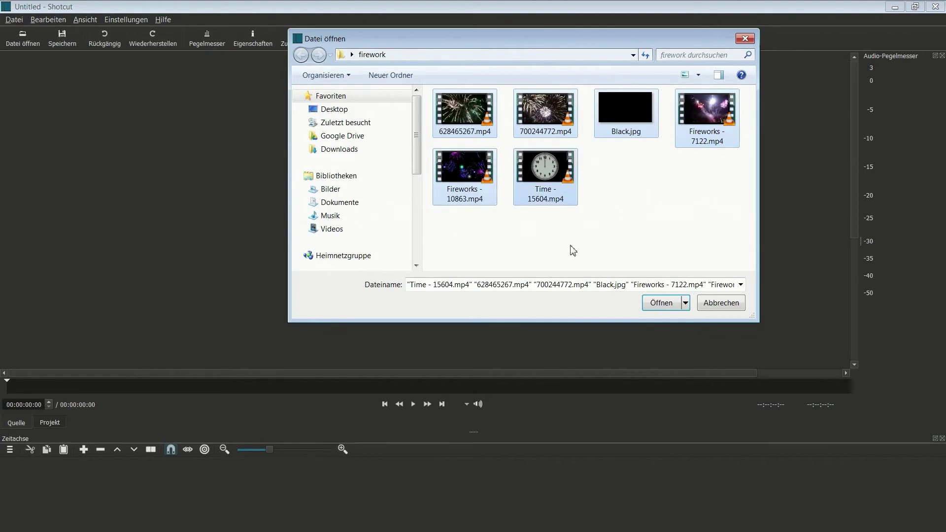
{"action": "left_click", "coordinate": [664, 303]}
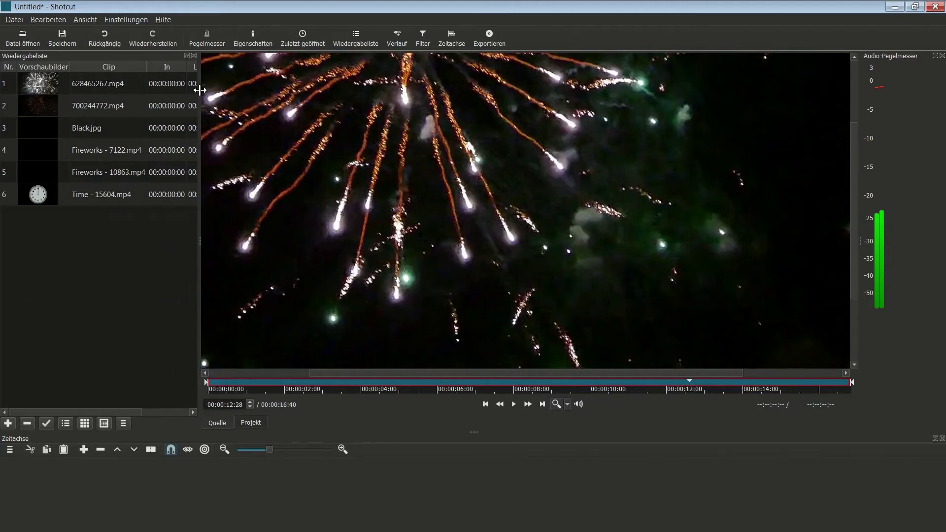
Step: Widen the Wiedergabeliste to show durations, then remove 628465267.mp4 via Entfernen
{"action": "left_click_drag", "start_coordinate": [198, 90], "coordinate": [334, 102]}
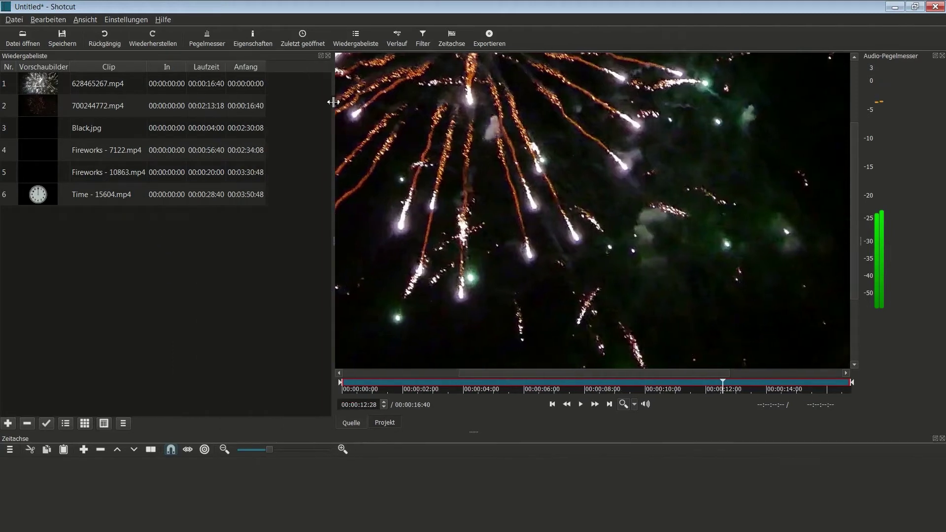
{"action": "right_click", "coordinate": [216, 89]}
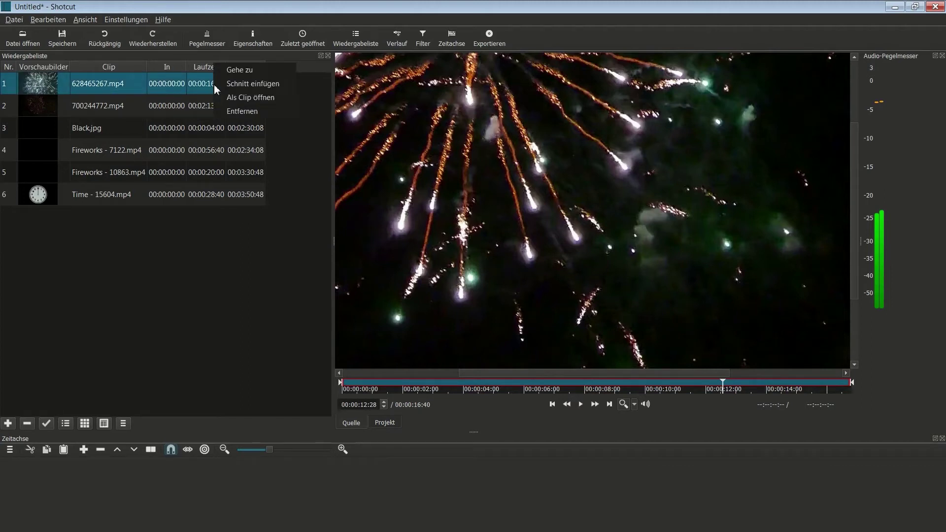
{"action": "left_click", "coordinate": [240, 111]}
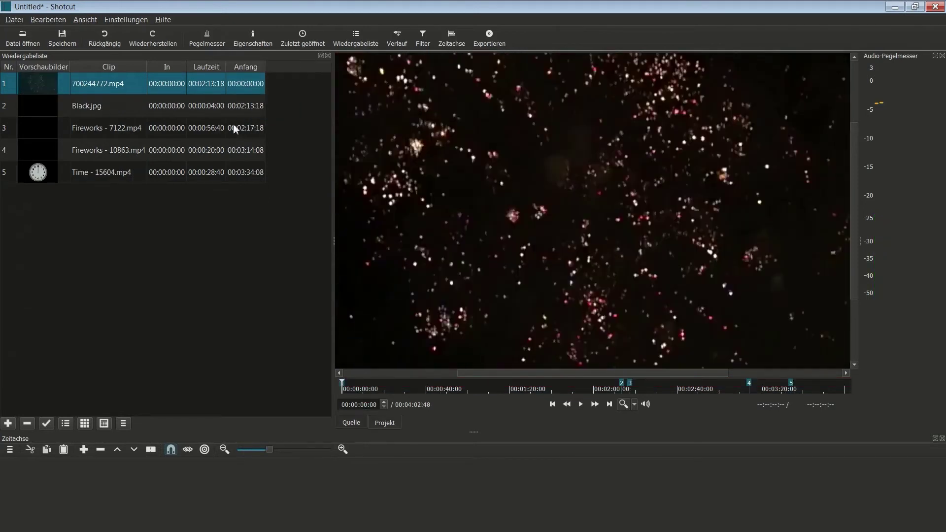
Step: Preview 700244772.mp4, Fireworks - 7122.mp4 and Fireworks - 10863.mp4, leaving 10863 paused at its start
{"action": "double_click", "coordinate": [91, 87]}
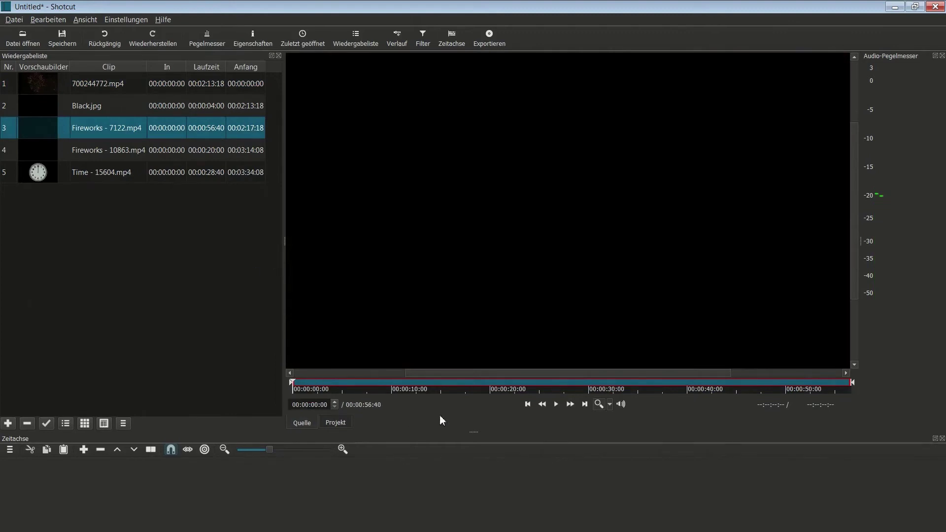
{"action": "left_click", "coordinate": [556, 405]}
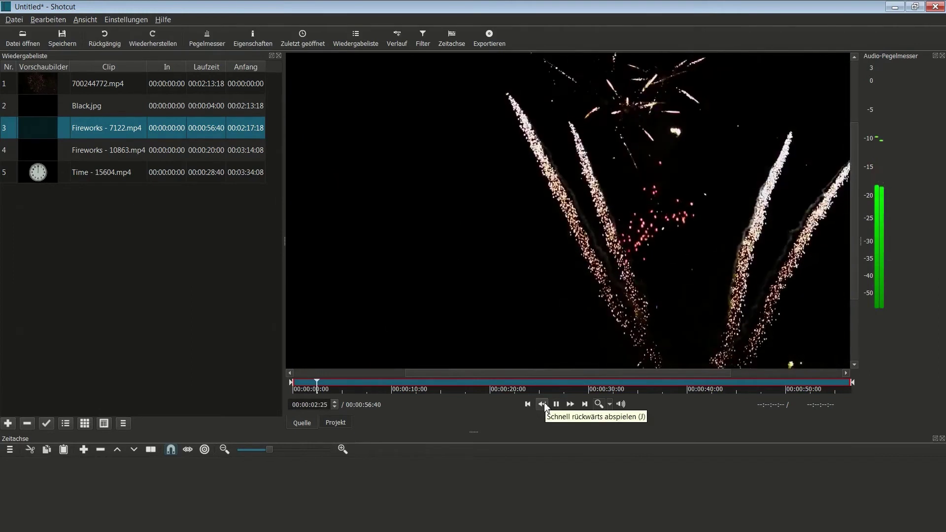
{"action": "double_click", "coordinate": [74, 151]}
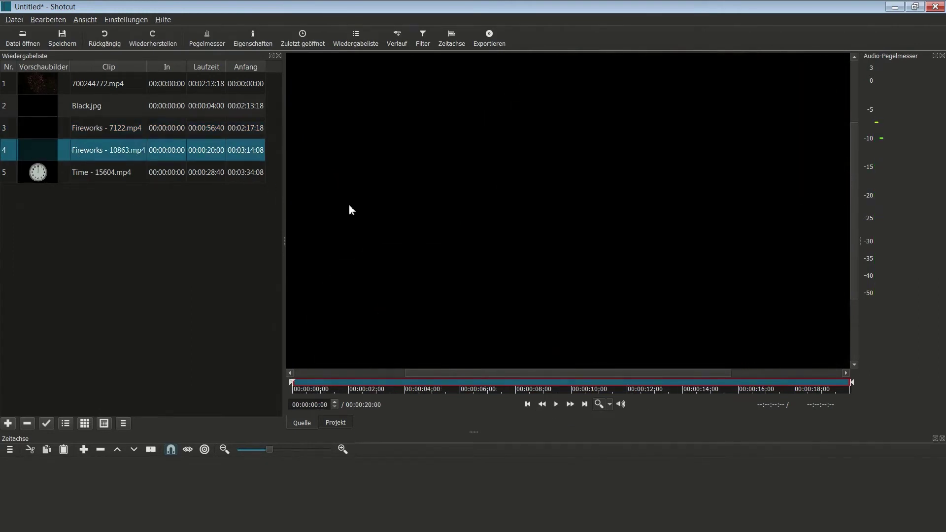
{"action": "left_click", "coordinate": [556, 405]}
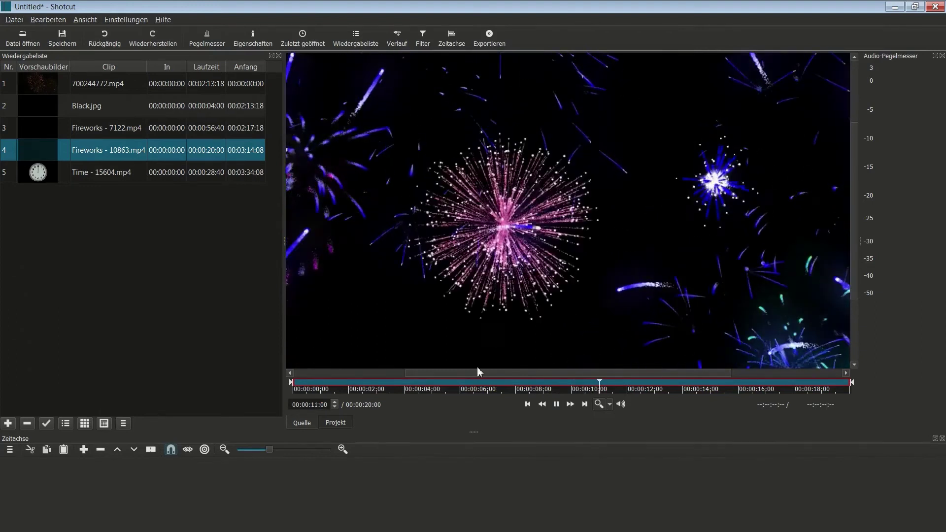
{"action": "left_click", "coordinate": [558, 406]}
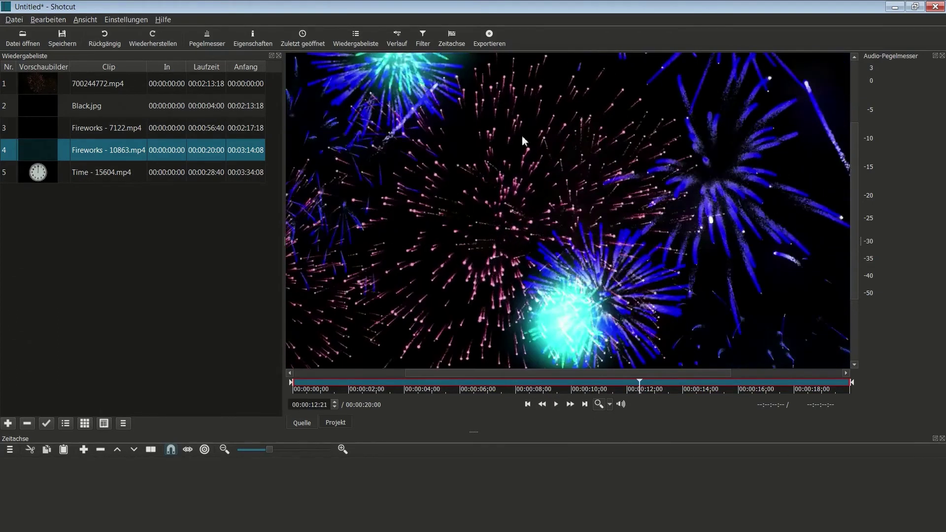
{"action": "key", "text": "Home"}
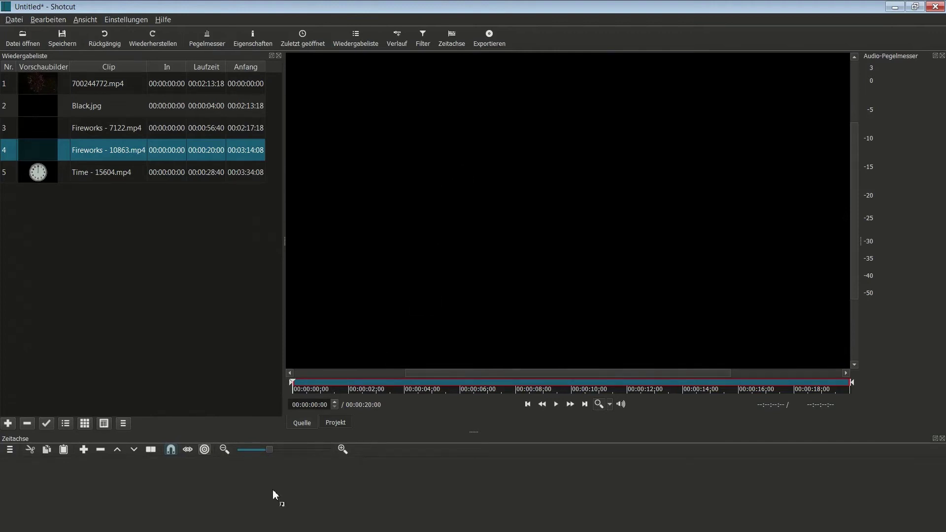
Step: Drag Fireworks - 10863.mp4 onto the empty timeline as track V1 and bring the playhead into it
{"action": "left_click_drag", "start_coordinate": [118, 509], "coordinate": [64, 492]}
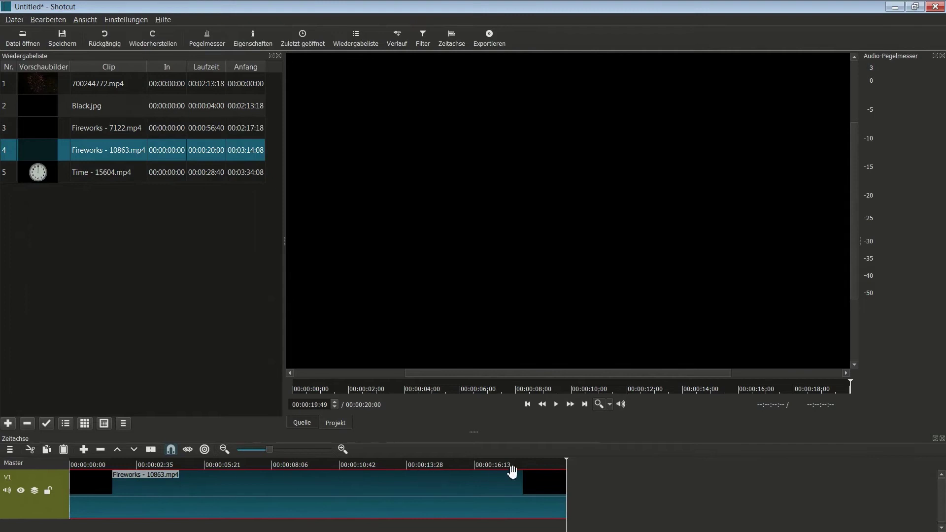
{"action": "left_click_drag", "start_coordinate": [566, 459], "coordinate": [65, 471]}
Step: Load Time - 15604.mp4 in the source viewer and insert it before Fireworks - 10863.mp4 on V1
{"action": "left_click", "coordinate": [136, 177]}
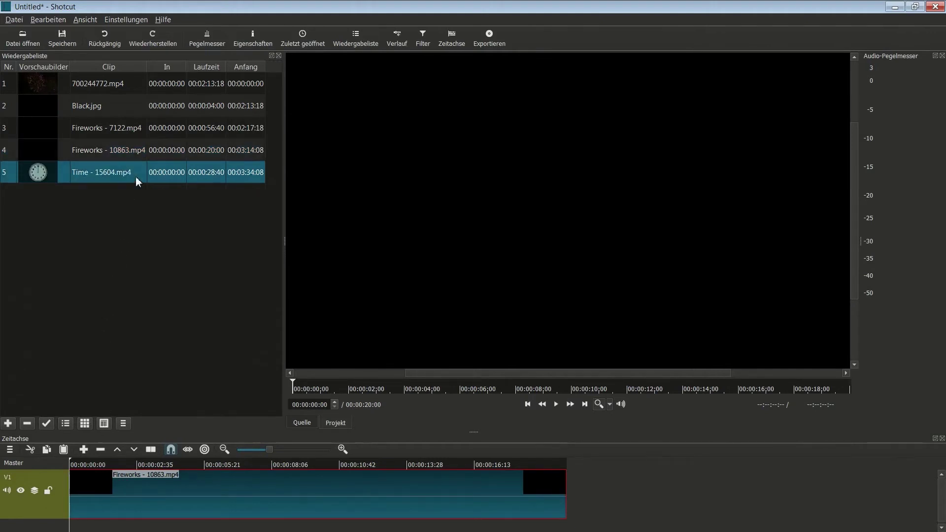
{"action": "double_click", "coordinate": [137, 178]}
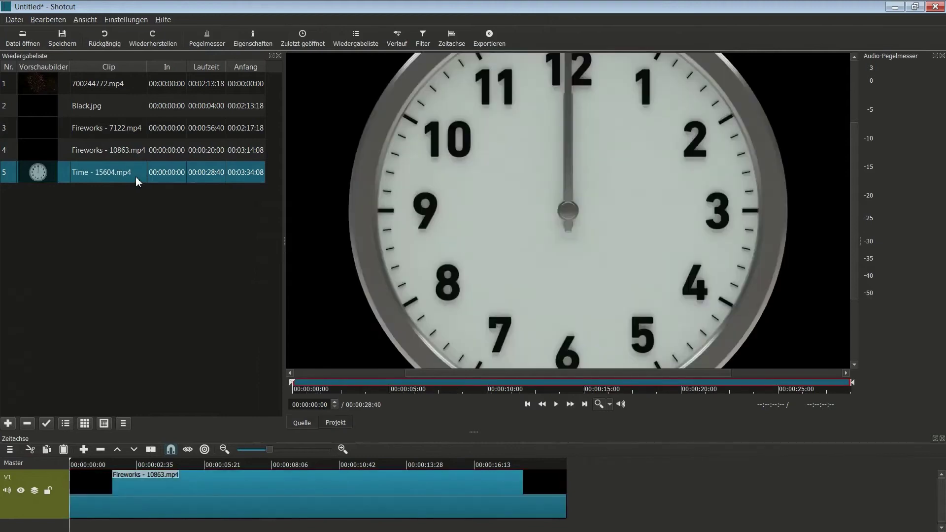
{"action": "left_click", "coordinate": [64, 449]}
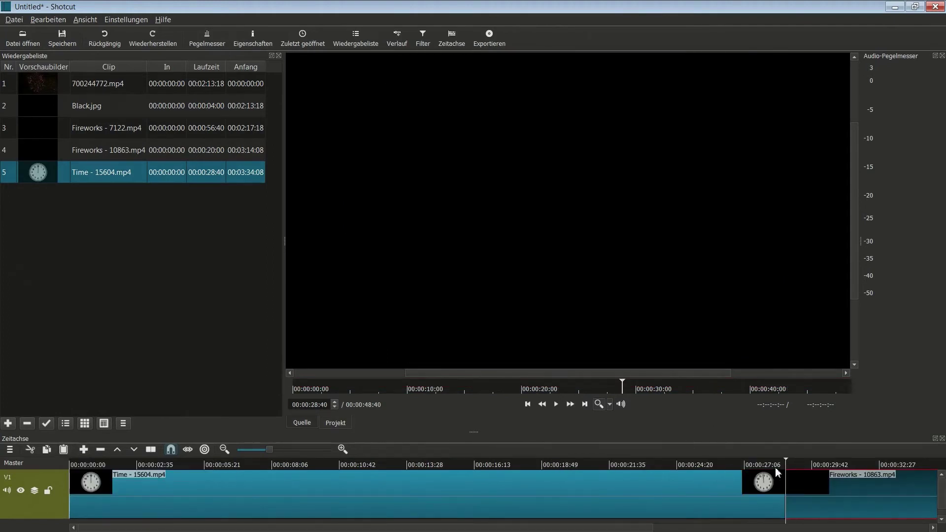
{"action": "scroll", "coordinate": [675, 482], "scroll_direction": "down", "scroll_amount": 2}
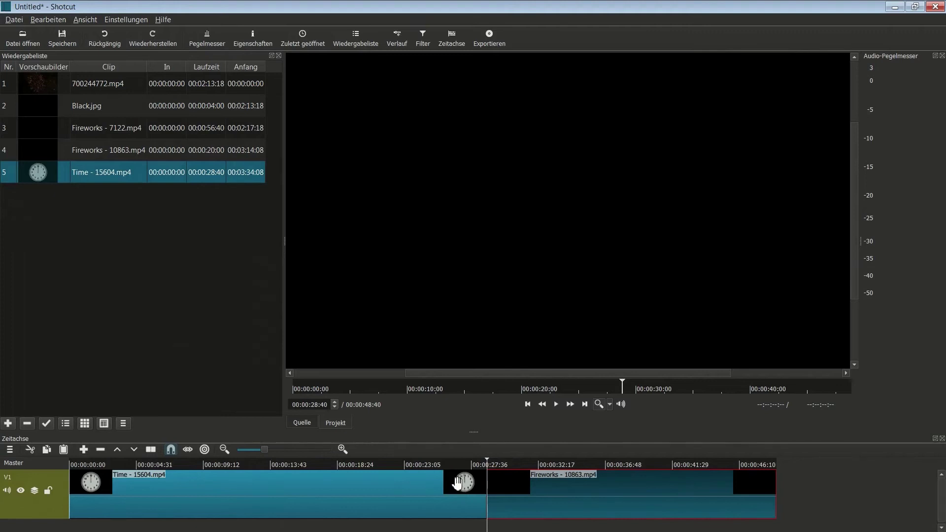
{"action": "key", "text": "minus"}
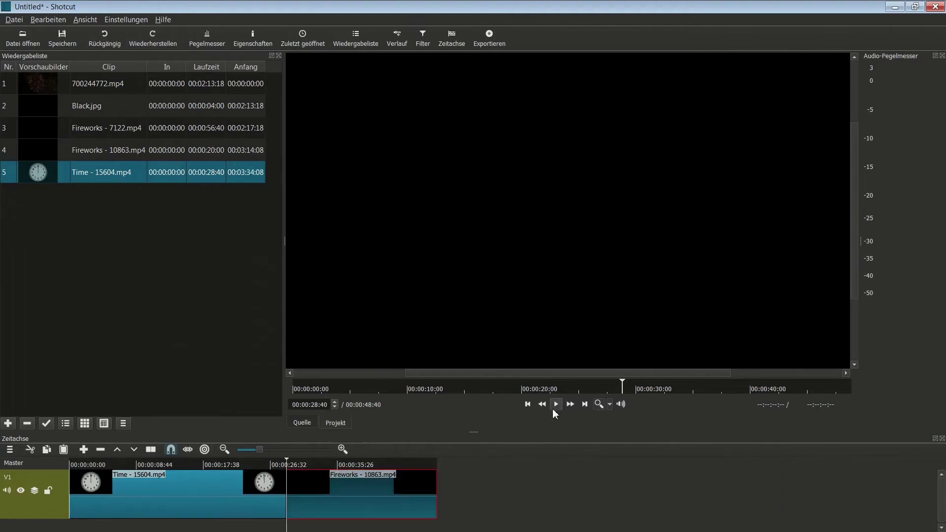
{"action": "left_click", "coordinate": [600, 406]}
{"action": "left_click_drag", "start_coordinate": [262, 450], "coordinate": [257, 451]}
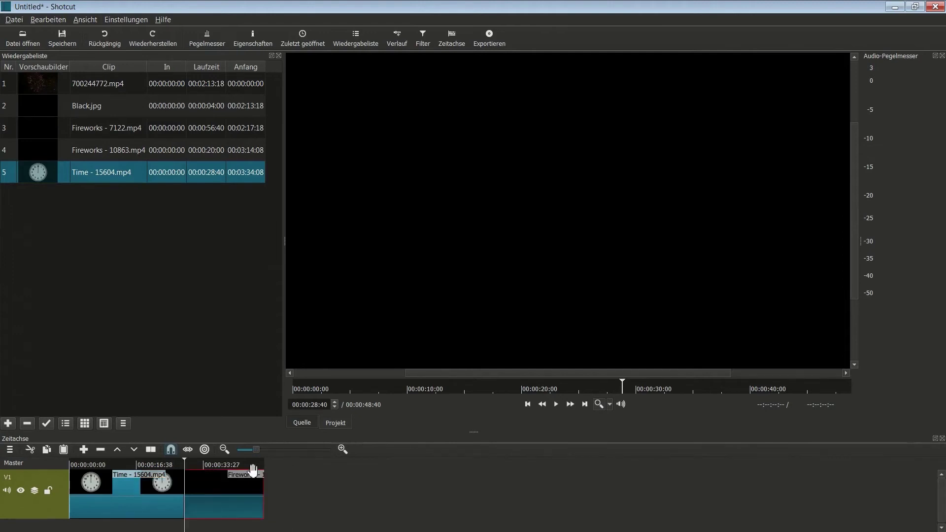
{"action": "scroll", "coordinate": [176, 485], "scroll_direction": "up", "scroll_amount": 3}
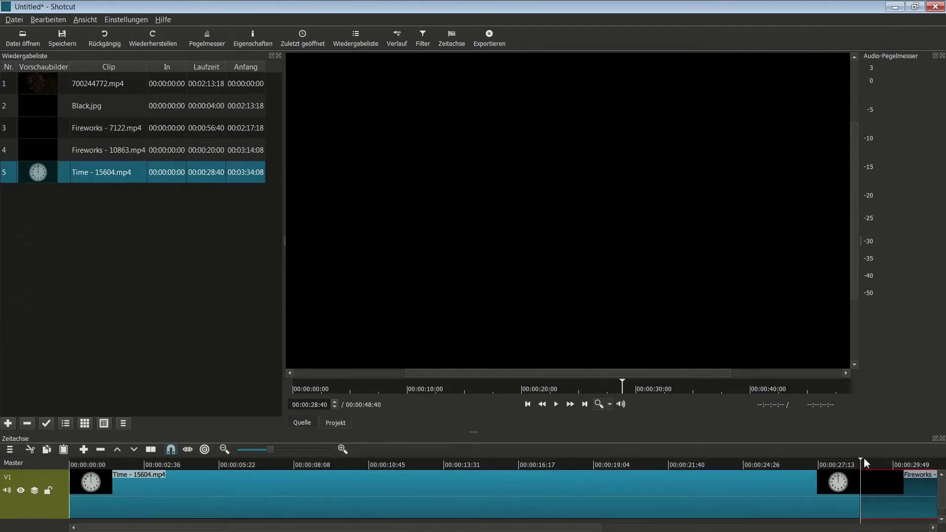
{"action": "left_click_drag", "start_coordinate": [862, 465], "coordinate": [663, 495]}
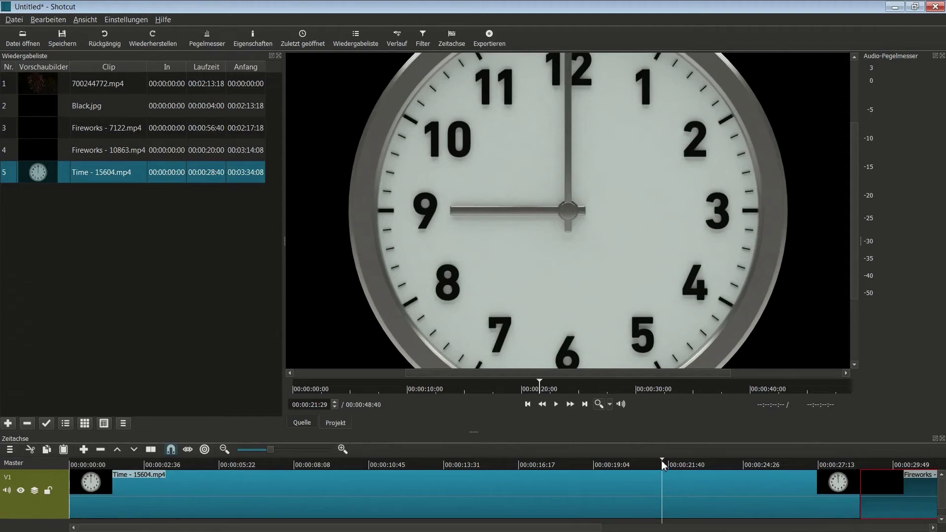
{"action": "key", "text": "space"}
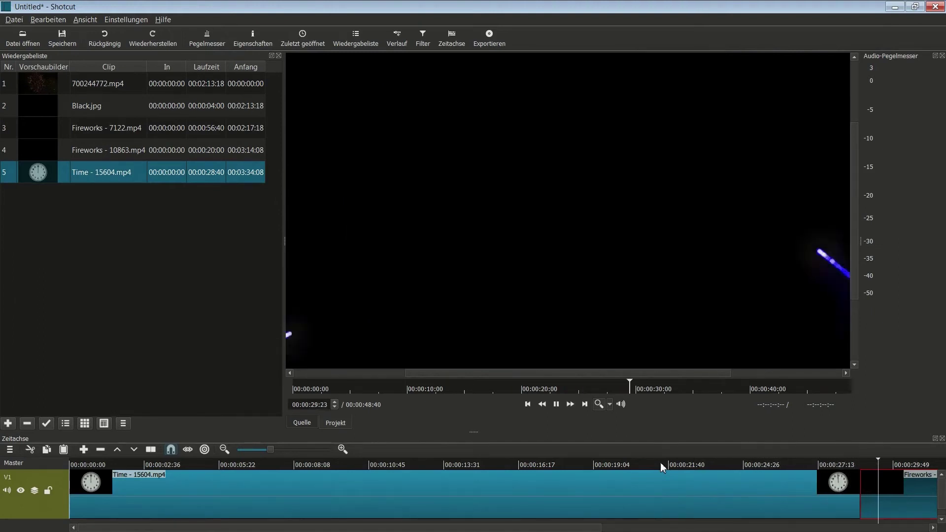
{"action": "key", "text": "space"}
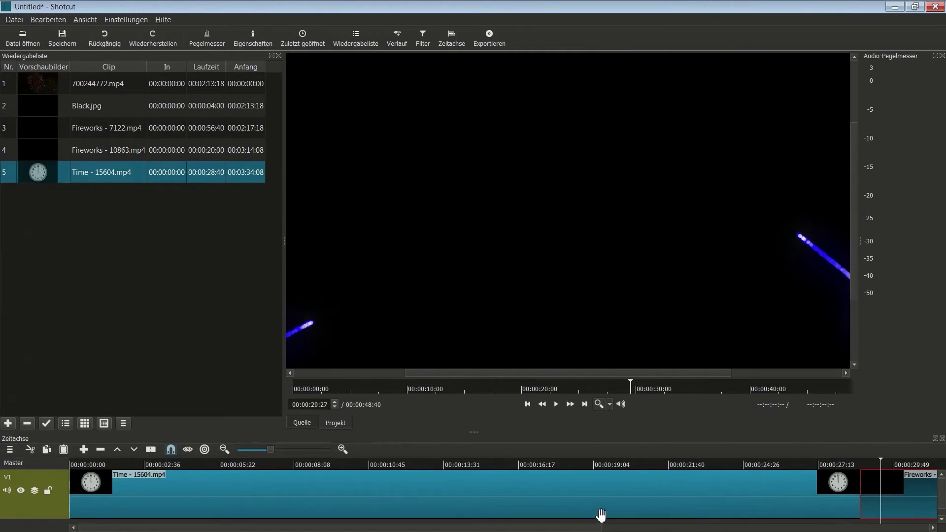
Step: Split the clock clip at 00:00:21:29 and delete its first part with Entfernen
{"action": "left_click_drag", "start_coordinate": [882, 463], "coordinate": [664, 468]}
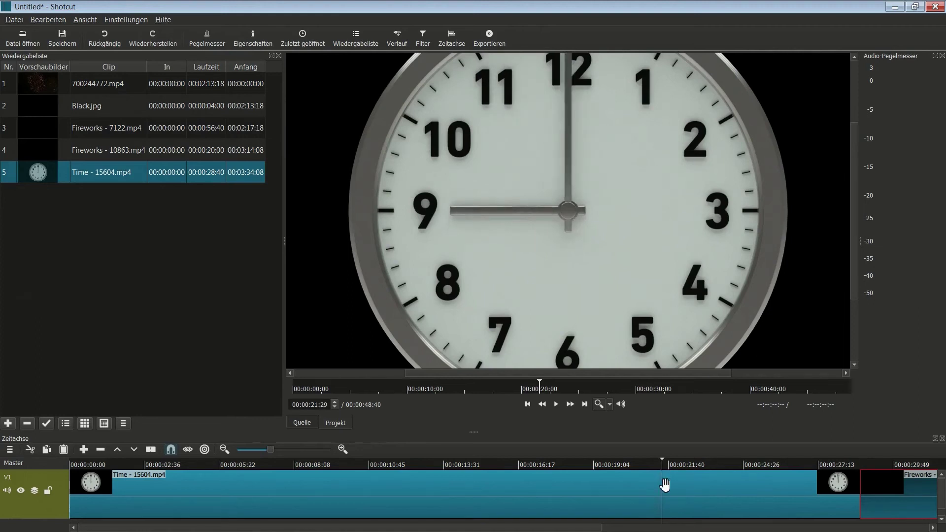
{"action": "key", "text": "s"}
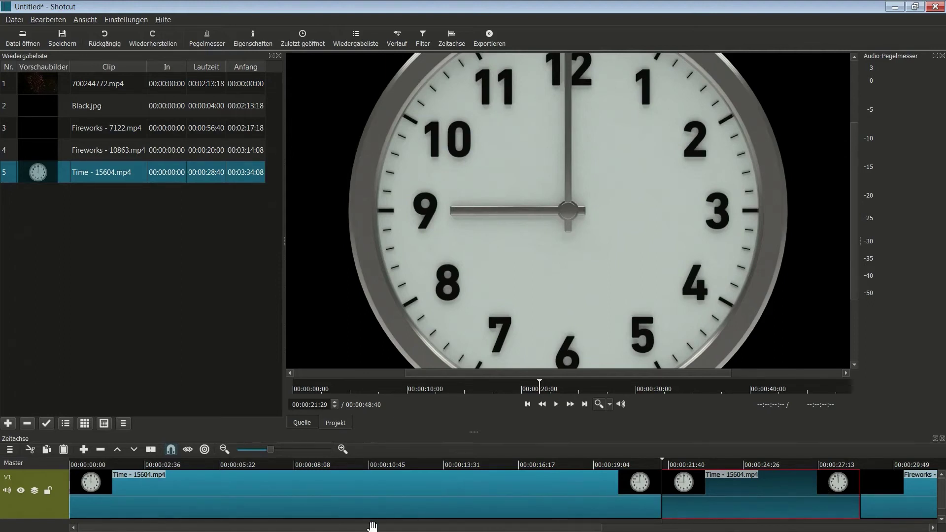
{"action": "left_click", "coordinate": [341, 516]}
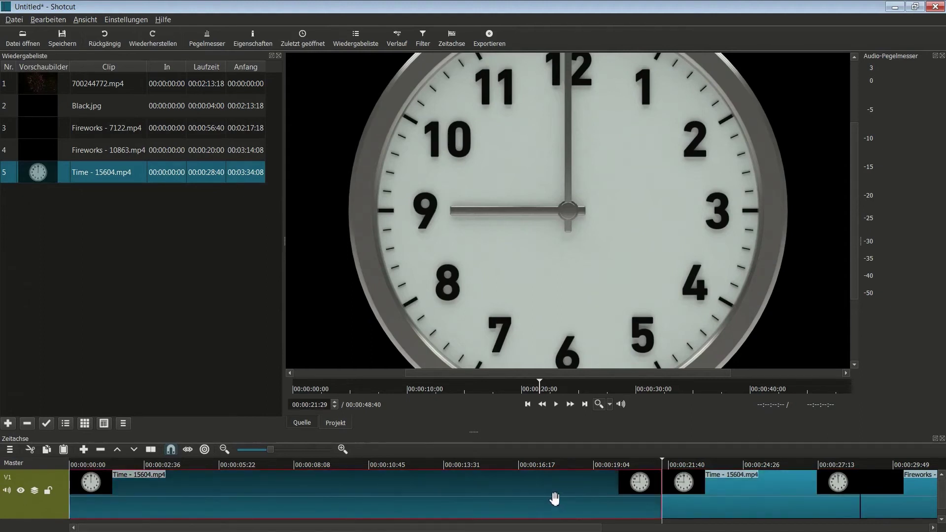
{"action": "right_click", "coordinate": [399, 492]}
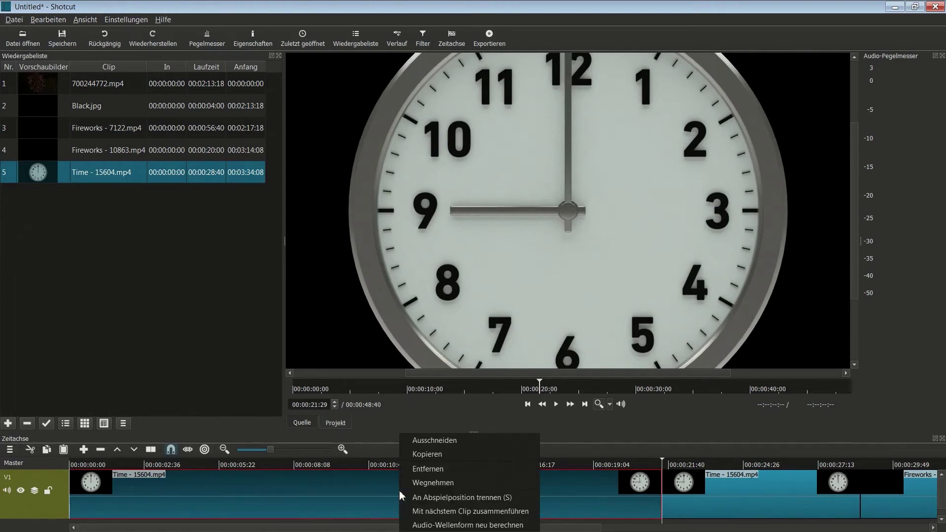
{"action": "left_click", "coordinate": [421, 469]}
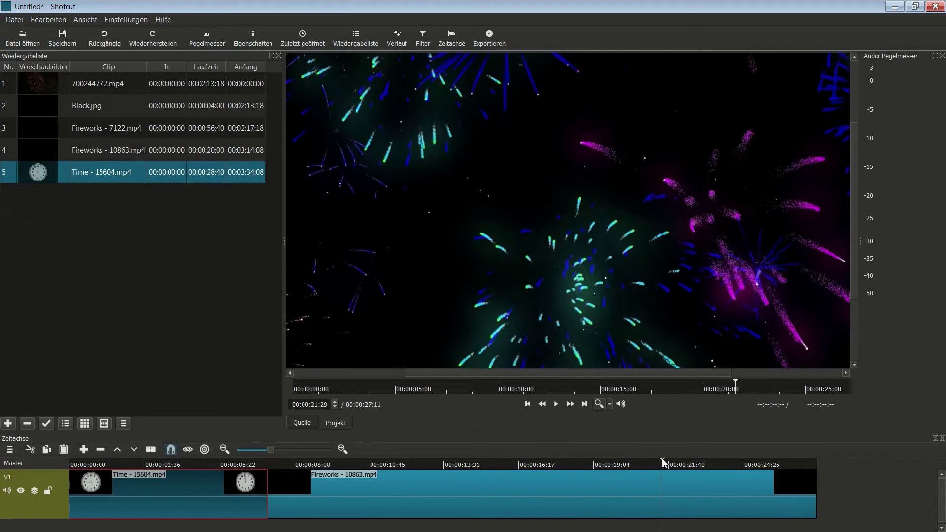
{"action": "left_click", "coordinate": [73, 485]}
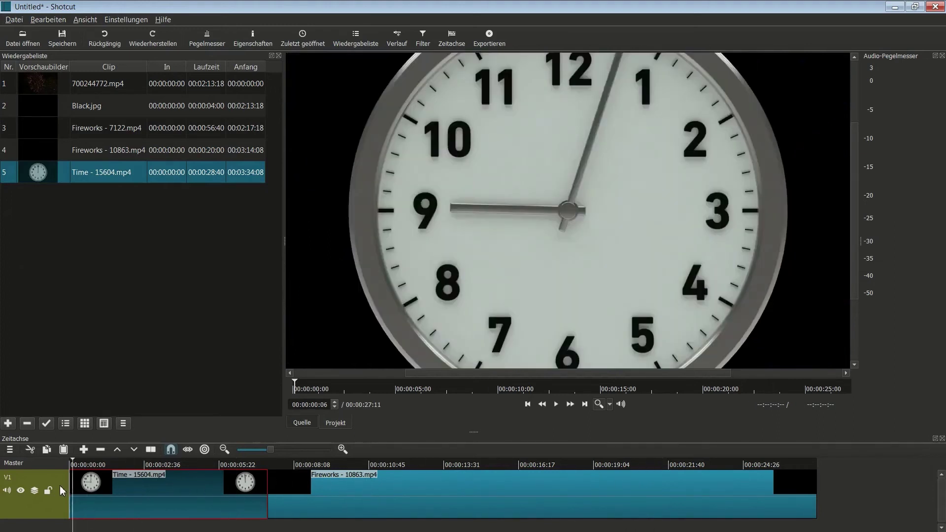
{"action": "left_click", "coordinate": [528, 405]}
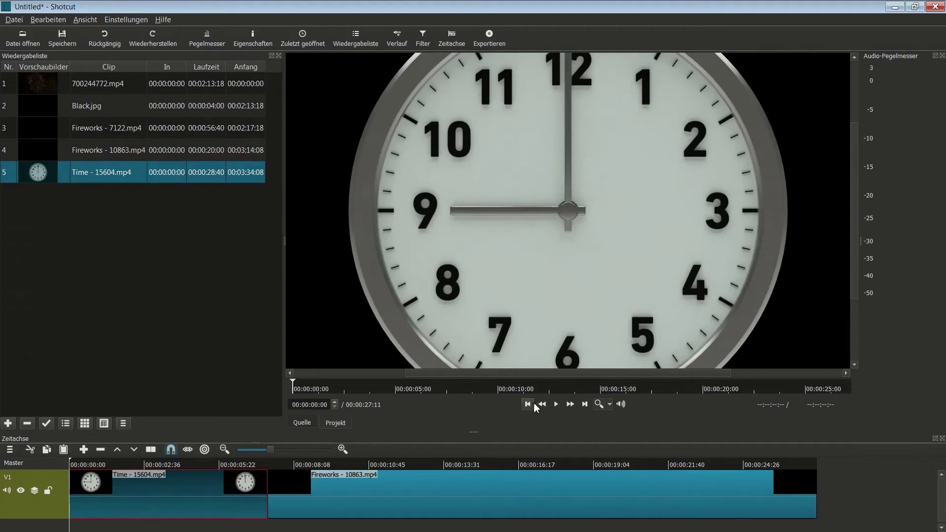
{"action": "left_click", "coordinate": [556, 405]}
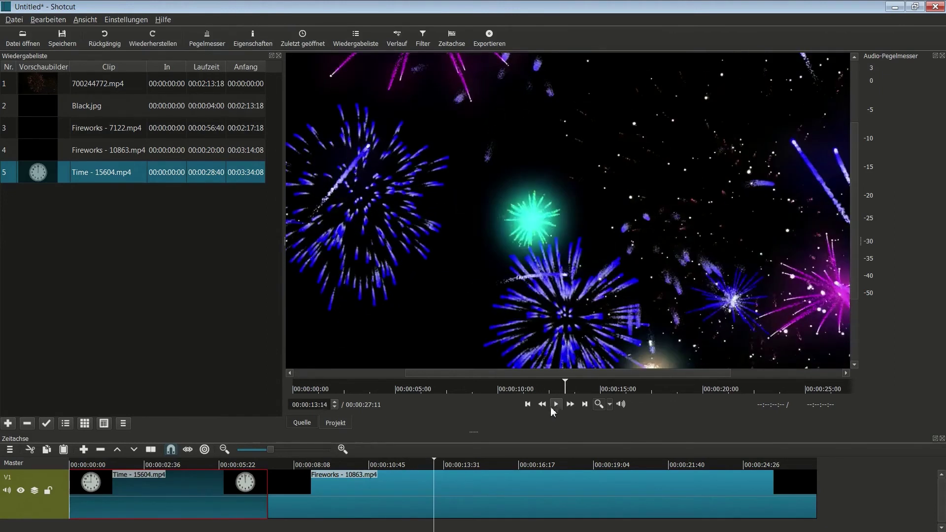
{"action": "left_click_drag", "start_coordinate": [435, 465], "coordinate": [281, 476]}
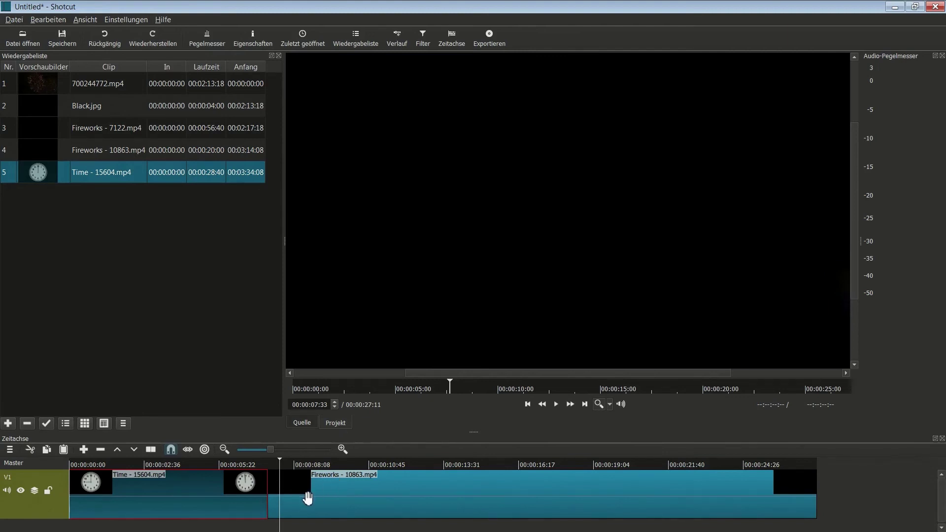
Step: Remove the empty gap after the clock clip so it joins Fireworks - 10863.mp4
{"action": "left_click", "coordinate": [274, 484]}
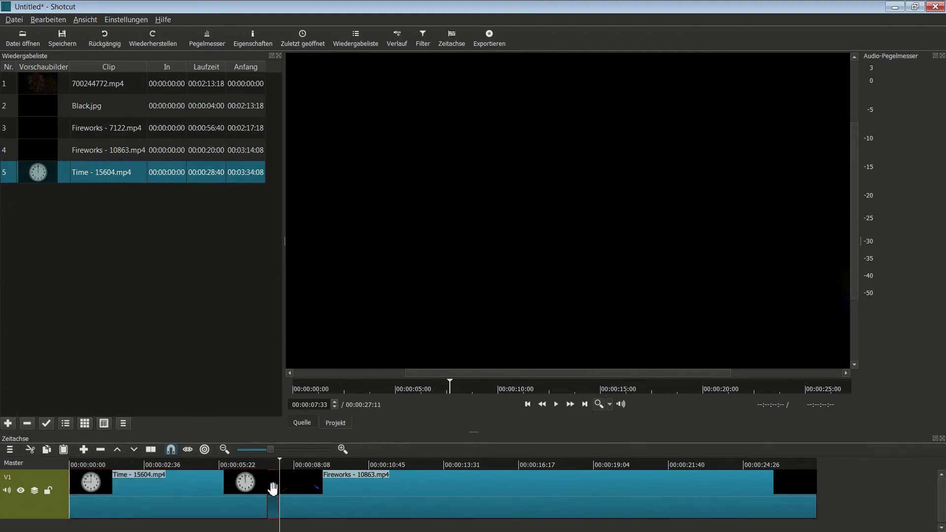
{"action": "right_click", "coordinate": [274, 483]}
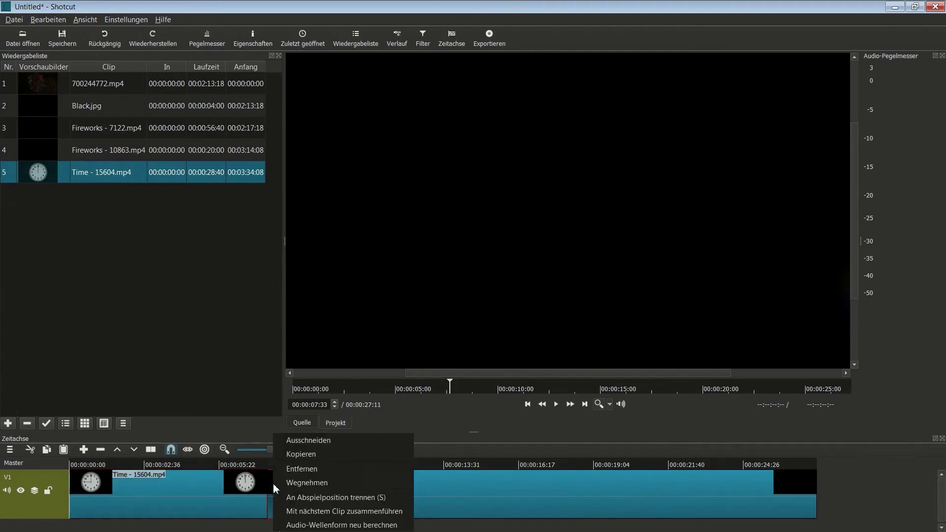
{"action": "left_click", "coordinate": [301, 472]}
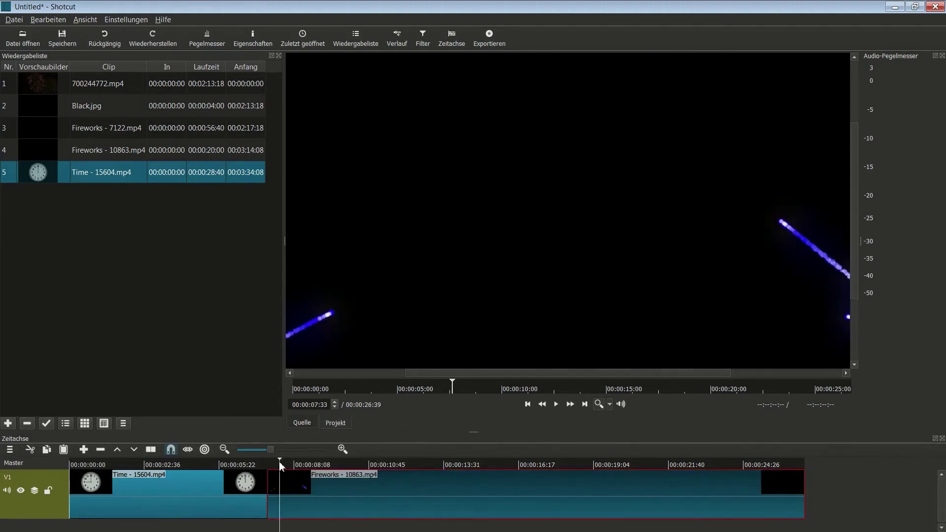
{"action": "left_click_drag", "start_coordinate": [279, 461], "coordinate": [249, 466]}
Step: Split Fireworks - 10863.mp4 at 00:00:19:41 and delete the tail after the cut
{"action": "key", "text": "space"}
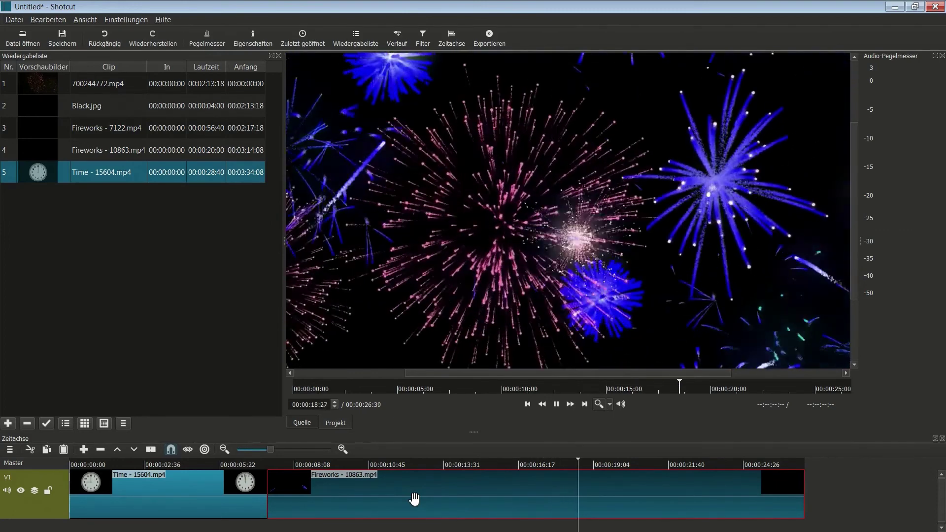
{"action": "key", "text": "space"}
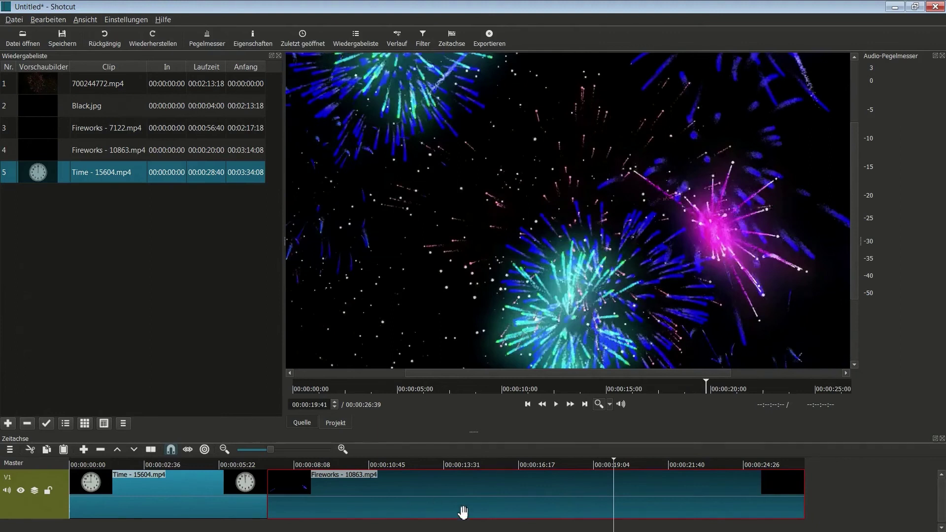
{"action": "key", "text": "s"}
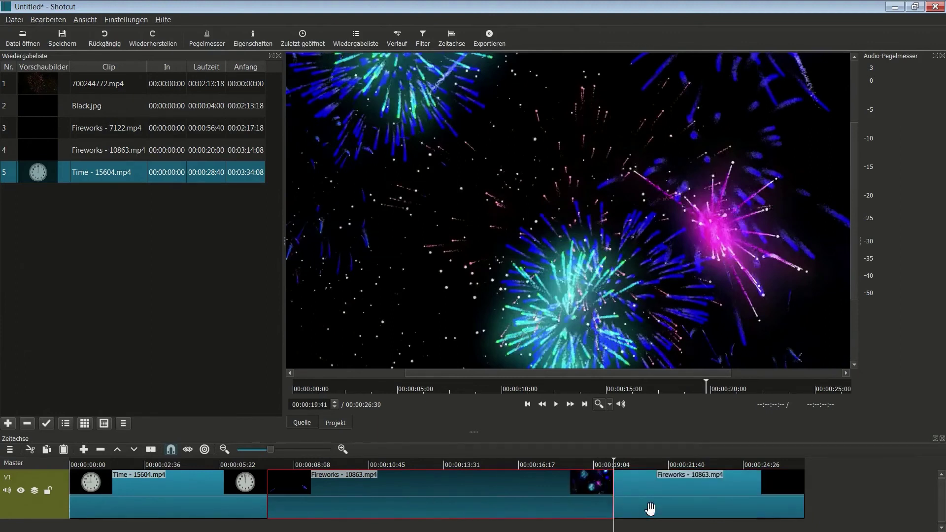
{"action": "right_click", "coordinate": [651, 502]}
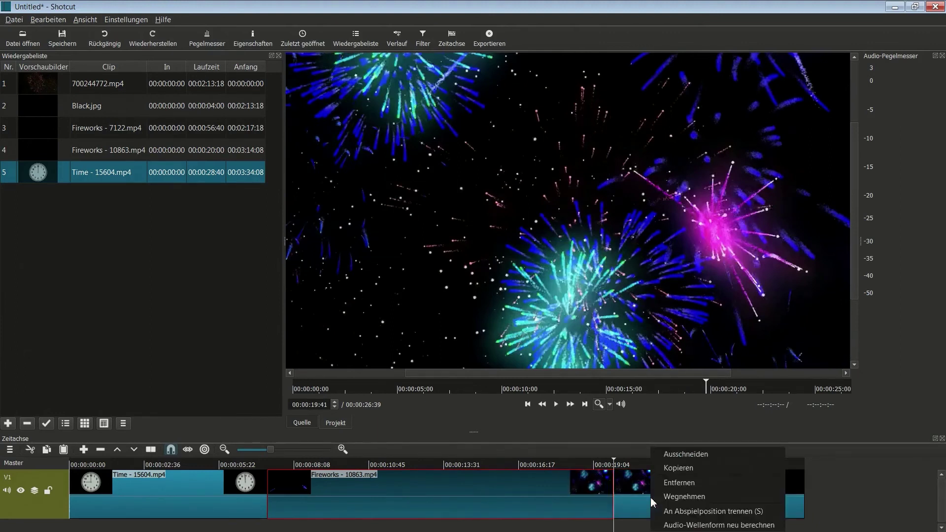
{"action": "left_click", "coordinate": [676, 485]}
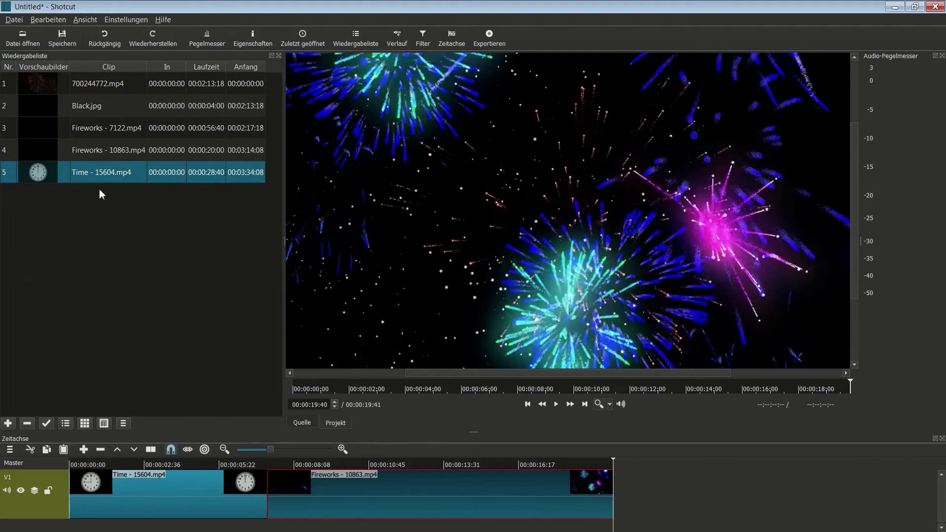
Step: Append 700244772.mp4 from the playlist to the end of the V1 track
{"action": "left_click", "coordinate": [39, 116]}
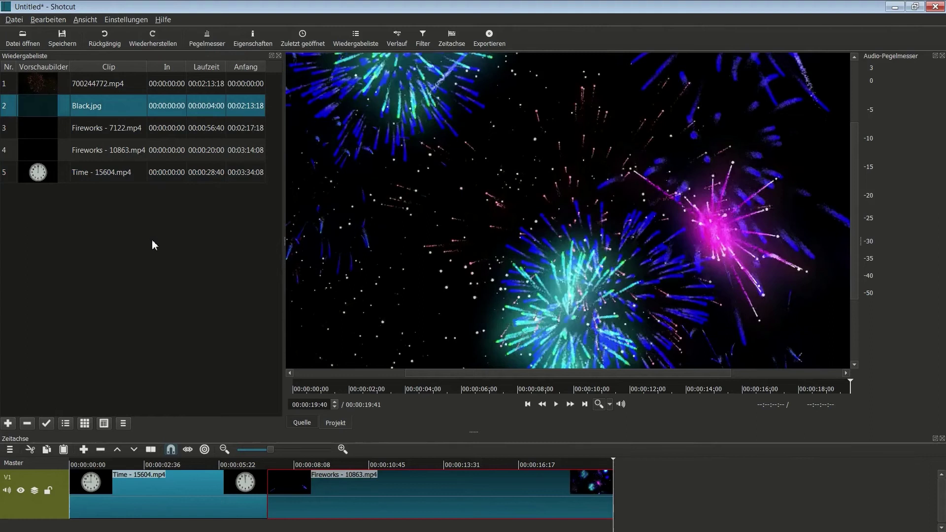
{"action": "double_click", "coordinate": [37, 88]}
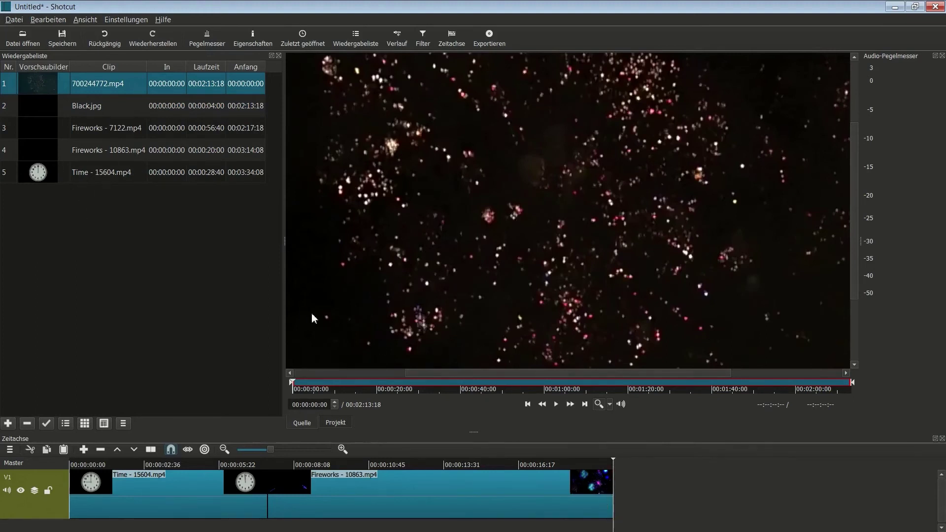
{"action": "left_click", "coordinate": [65, 450]}
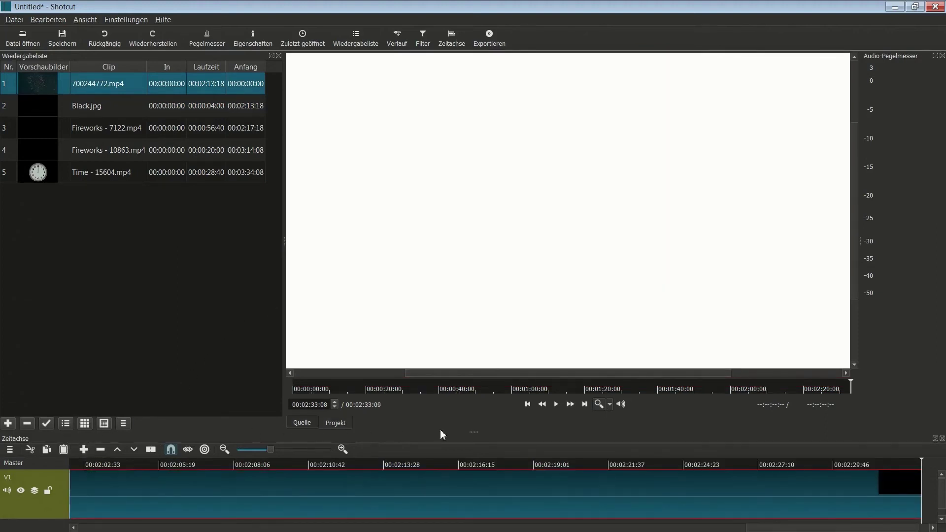
{"action": "left_click_drag", "start_coordinate": [922, 464], "coordinate": [99, 477]}
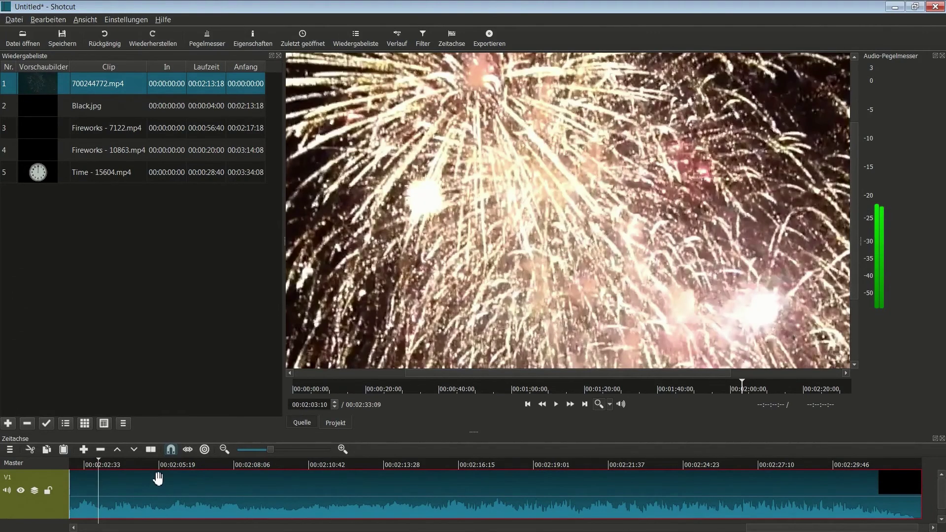
Step: Preview the 700244772.mp4 clip, then mute the V1 track's audio
{"action": "key", "text": "space"}
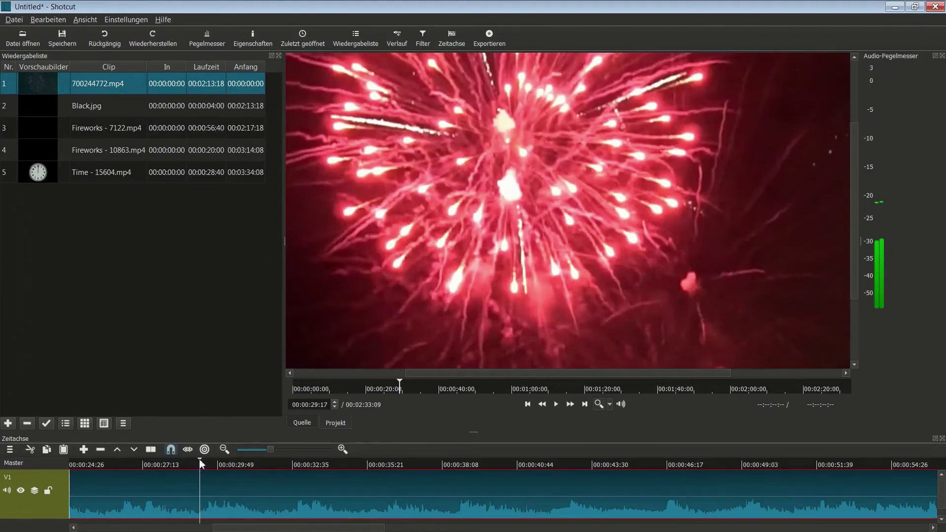
{"action": "left_click_drag", "start_coordinate": [200, 462], "coordinate": [136, 466]}
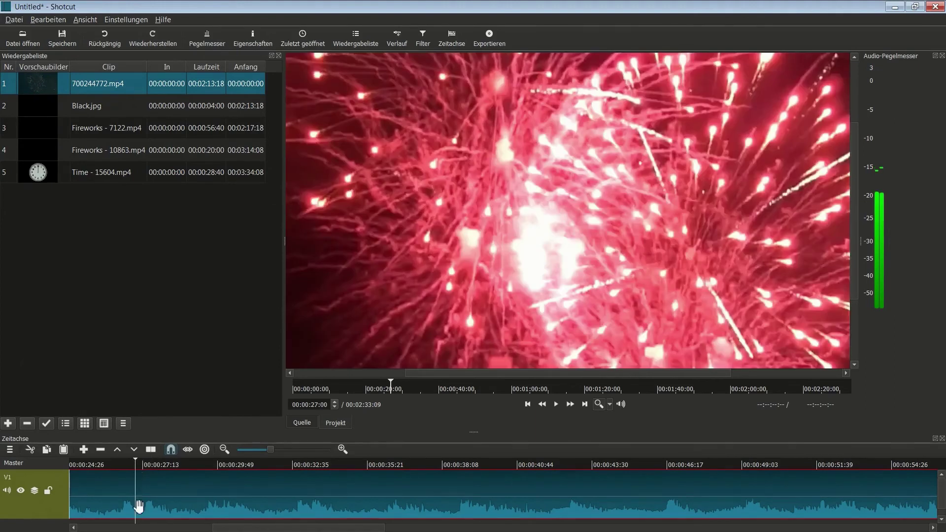
{"action": "left_click", "coordinate": [7, 490]}
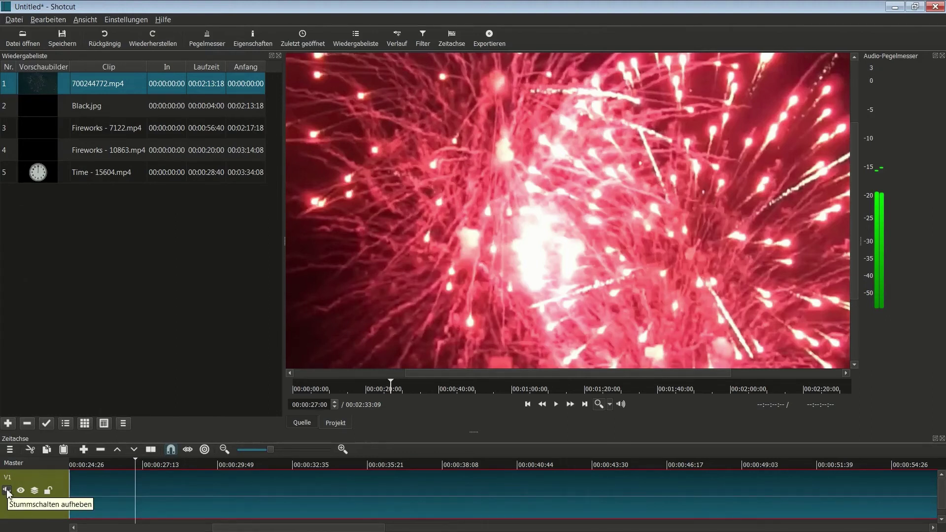
{"action": "left_click", "coordinate": [8, 491]}
{"action": "left_click", "coordinate": [9, 493]}
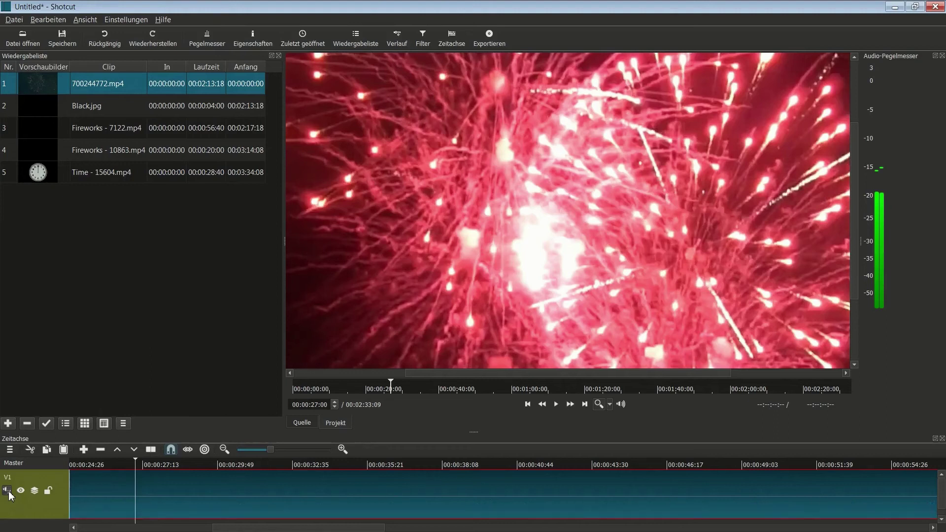
Step: Split the 700244772.mp4 clip at the new end point near 00:01:36:22
{"action": "left_click", "coordinate": [252, 449]}
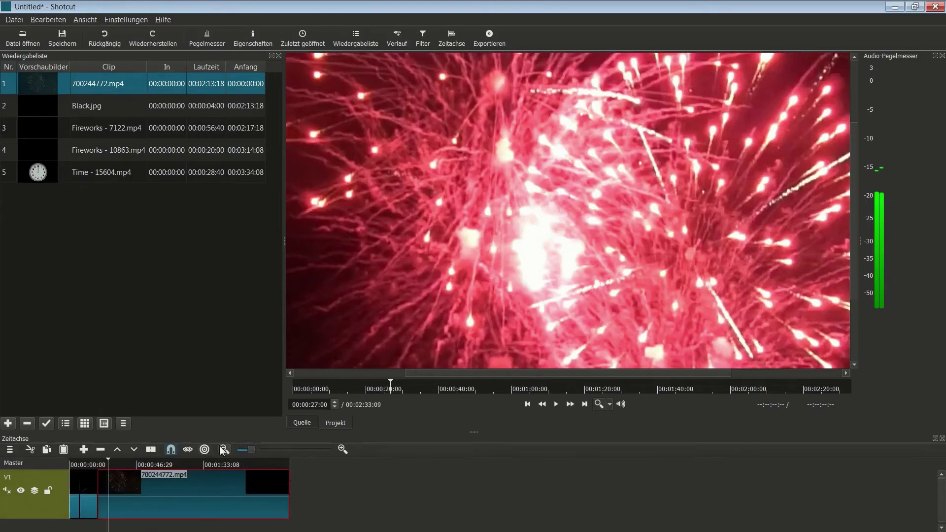
{"action": "left_click", "coordinate": [270, 450]}
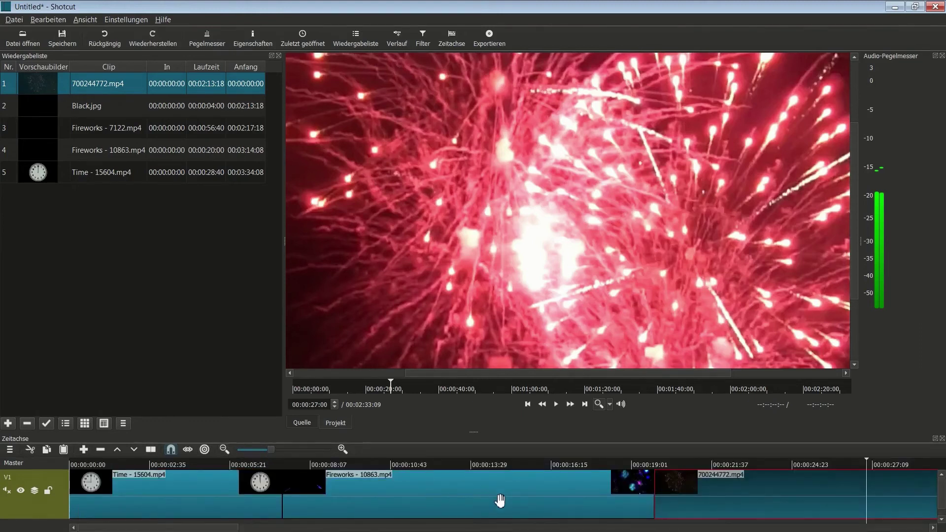
{"action": "scroll", "coordinate": [500, 501], "scroll_direction": "down", "scroll_amount": 4}
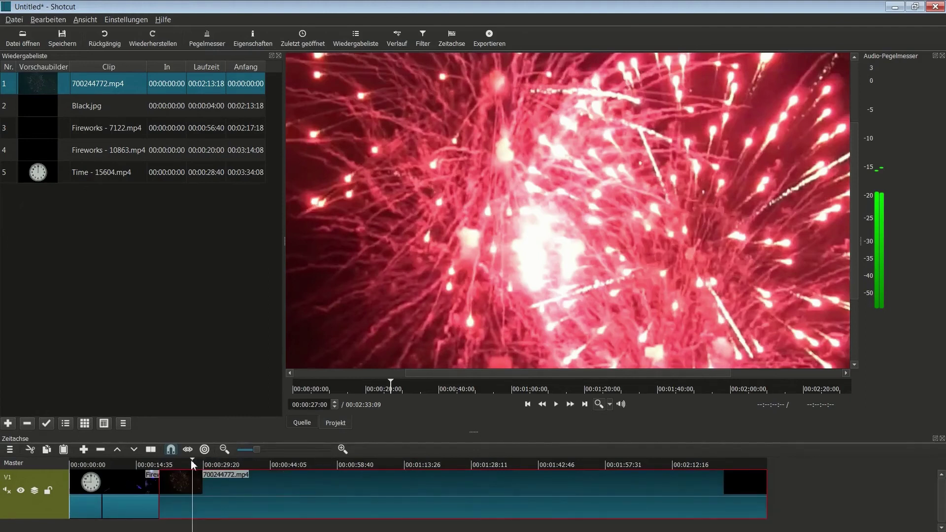
{"action": "left_click_drag", "start_coordinate": [194, 464], "coordinate": [510, 482]}
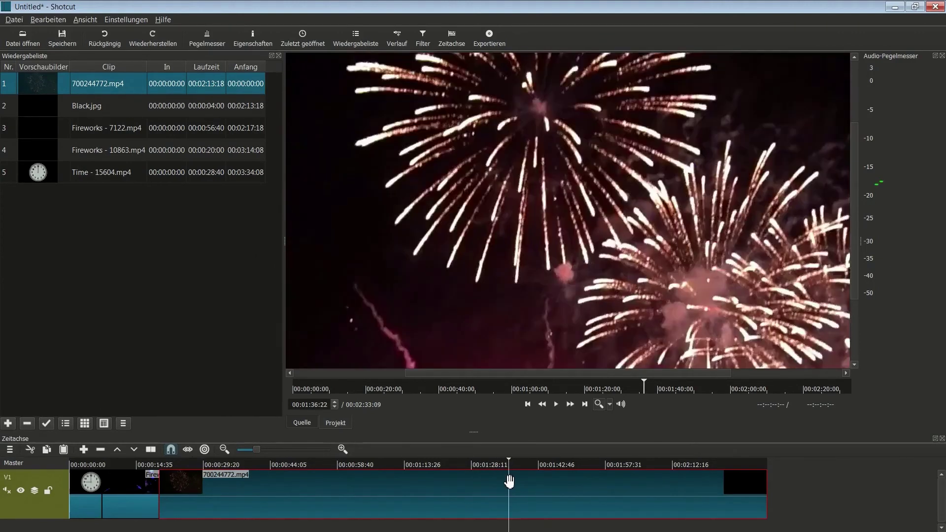
{"action": "key", "text": "s"}
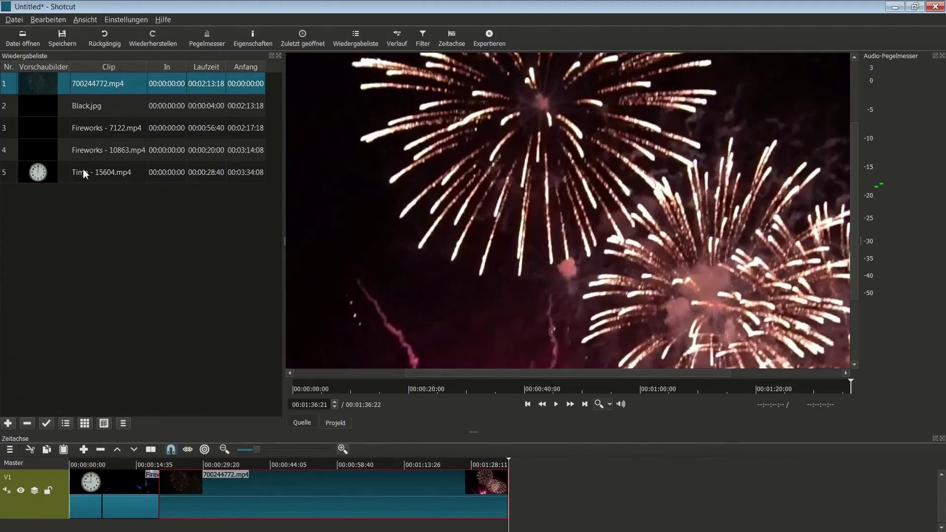
Step: Append Fireworks - 7122.mp4 after 700244772.mp4 as the final clip on V1
{"action": "double_click", "coordinate": [99, 131]}
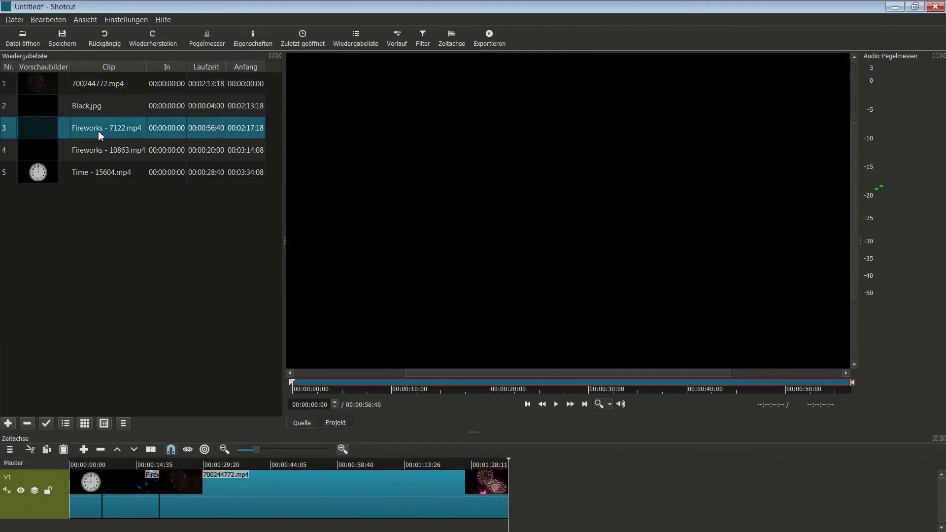
{"action": "left_click", "coordinate": [64, 450]}
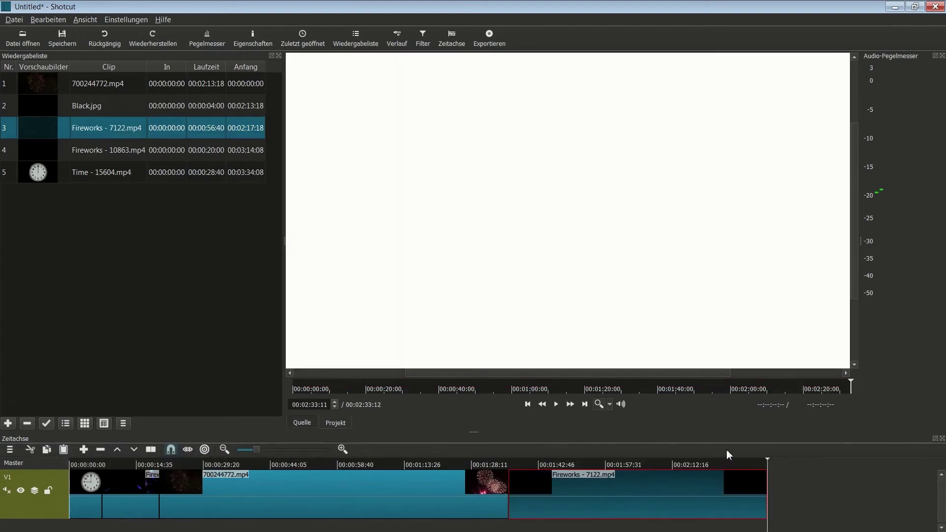
{"action": "left_click_drag", "start_coordinate": [768, 457], "coordinate": [496, 486]}
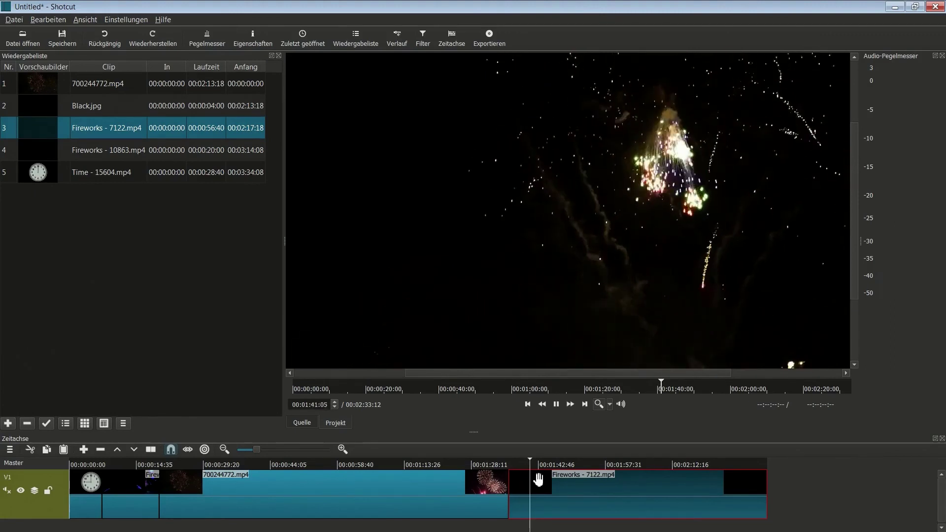
{"action": "key", "text": "space"}
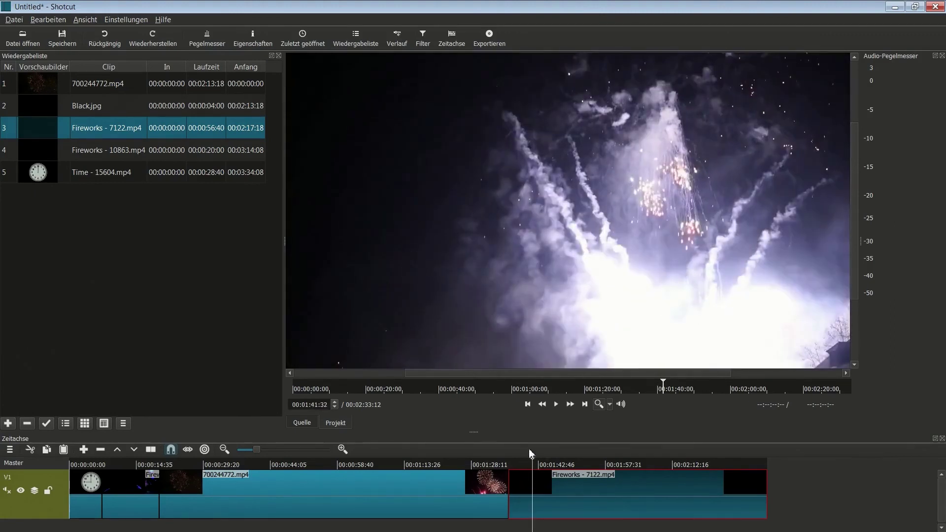
{"action": "left_click_drag", "start_coordinate": [532, 463], "coordinate": [458, 494]}
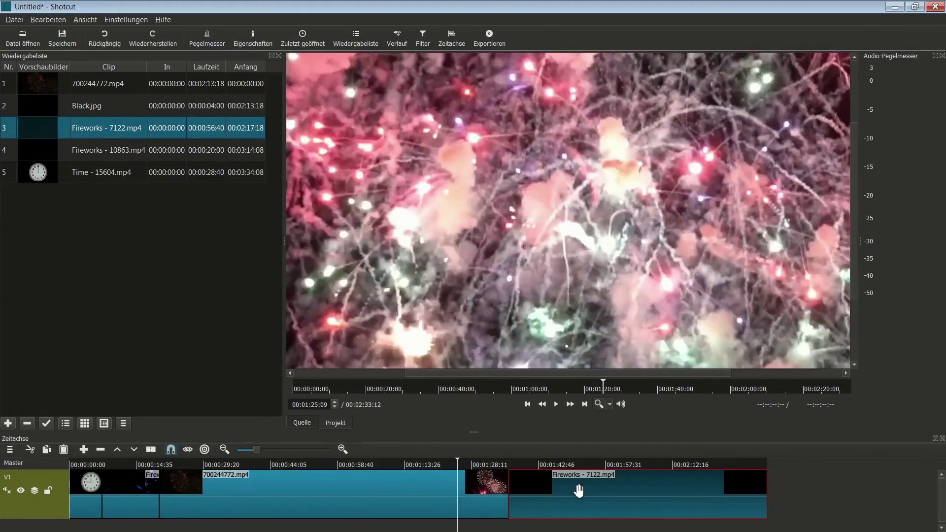
Step: Overlap Fireworks - 7122.mp4 onto the end of 700244772.mp4 to form a crossfade
{"action": "left_click_drag", "start_coordinate": [579, 490], "coordinate": [522, 493]}
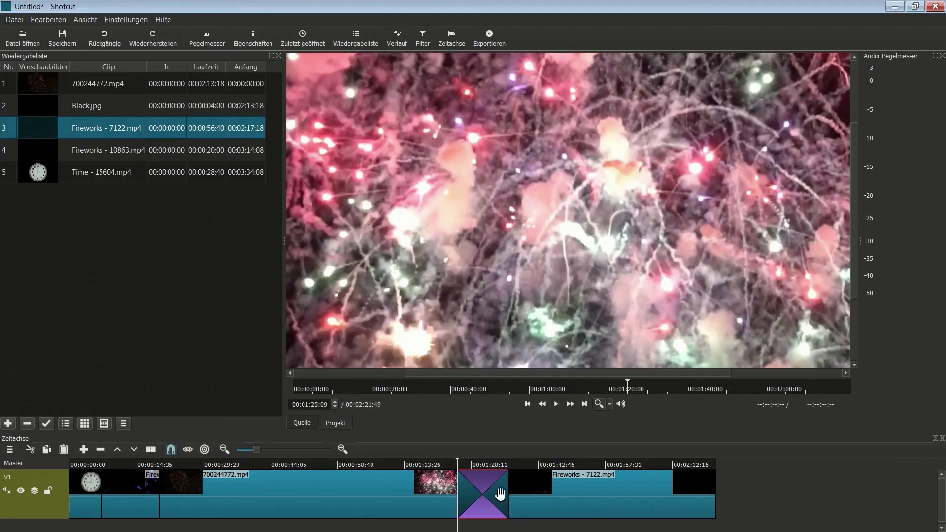
{"action": "left_click_drag", "start_coordinate": [458, 463], "coordinate": [406, 463]}
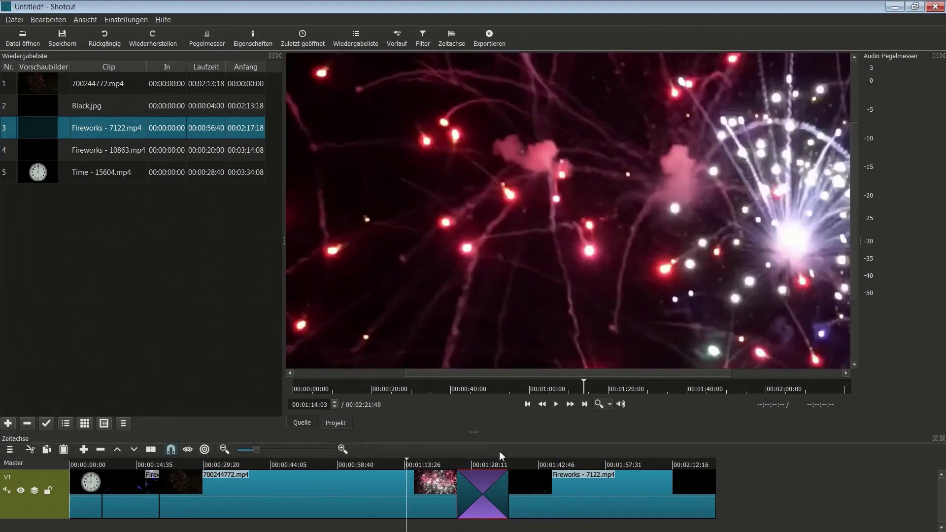
Step: Play back through the new crossfade transition
{"action": "left_click", "coordinate": [556, 404]}
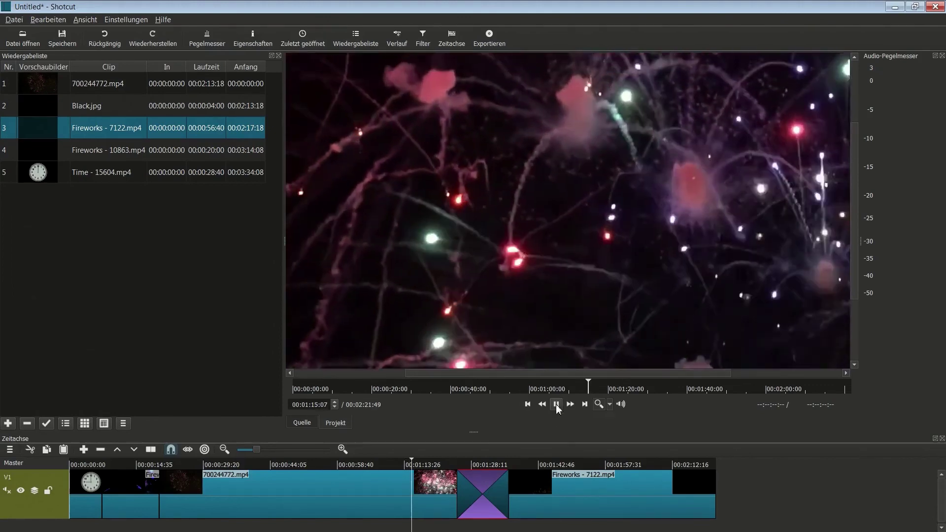